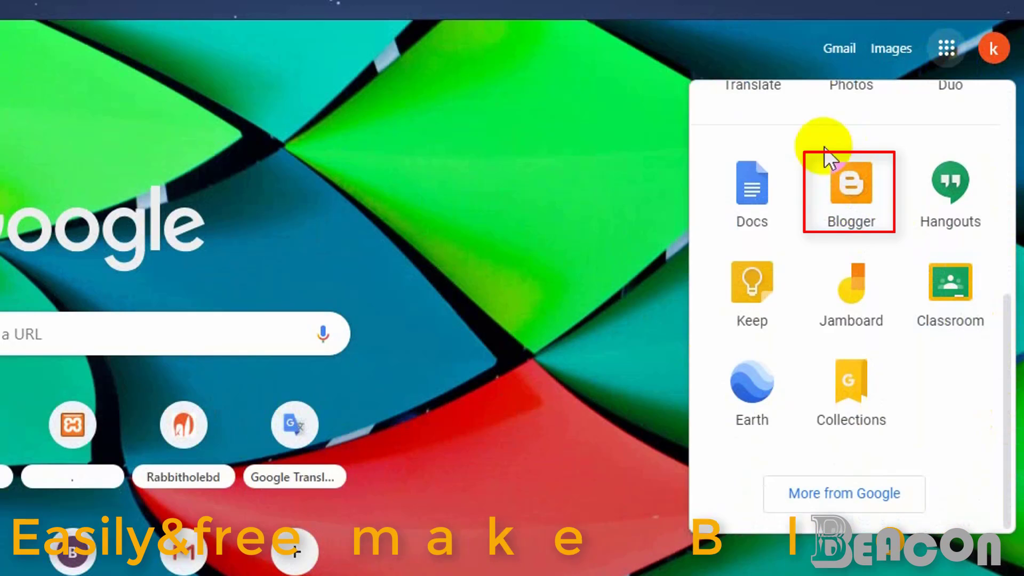
Open Blogger from the Google apps, start creating a blog and choose the second listed Google account.
click(851, 205)
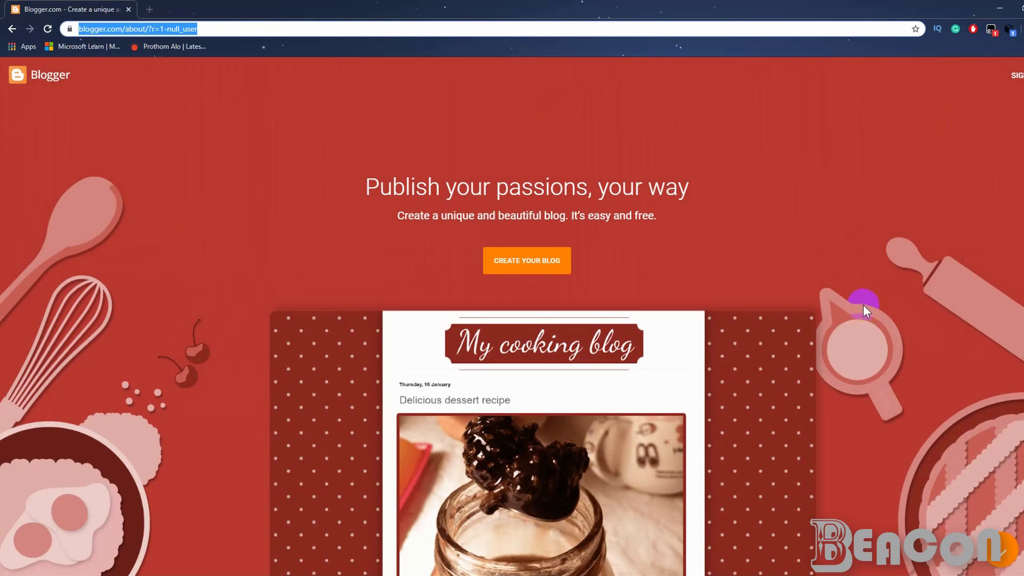
click(543, 265)
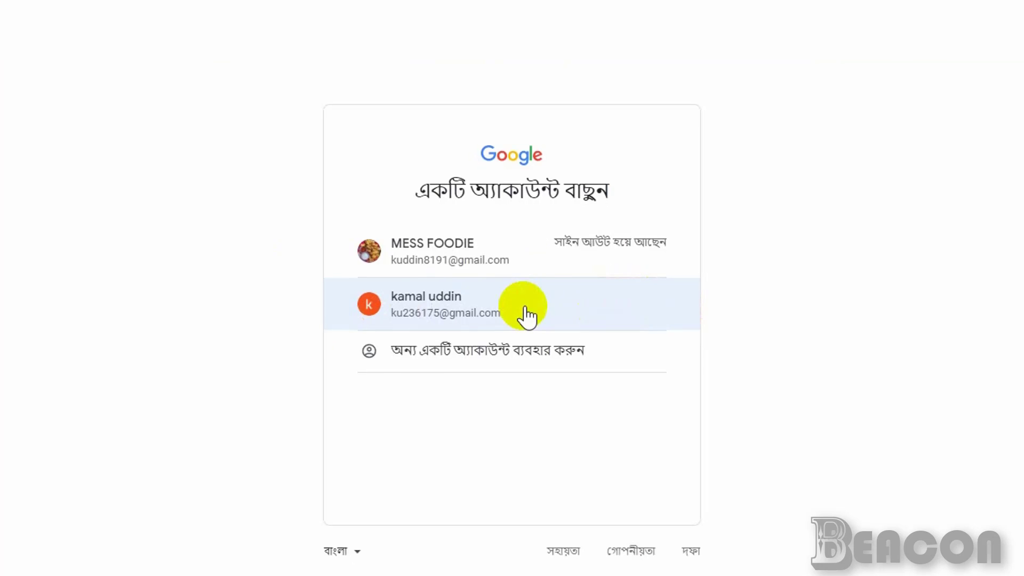
click(431, 314)
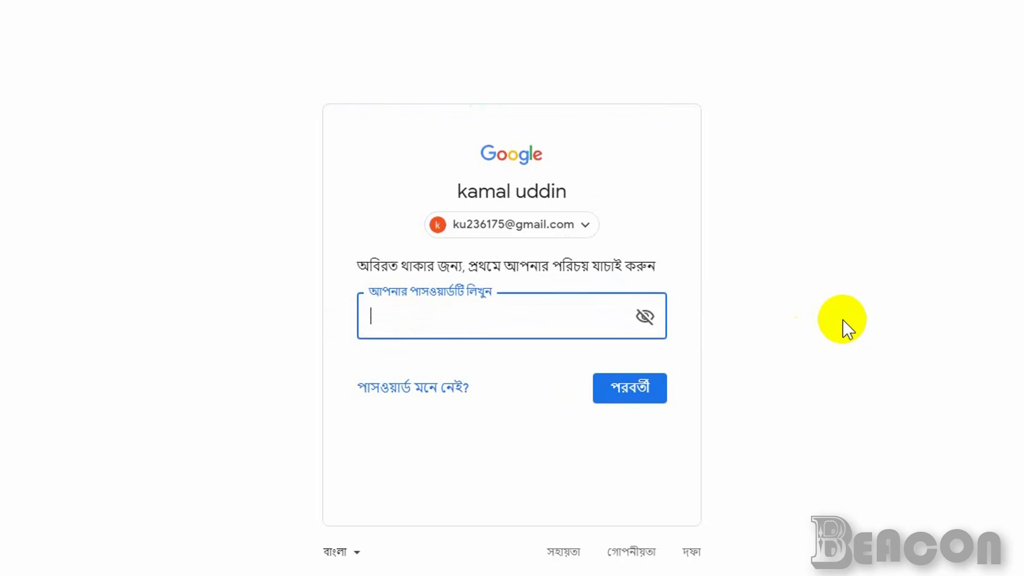
Enter the Google account password and continue signing in.
click(440, 316)
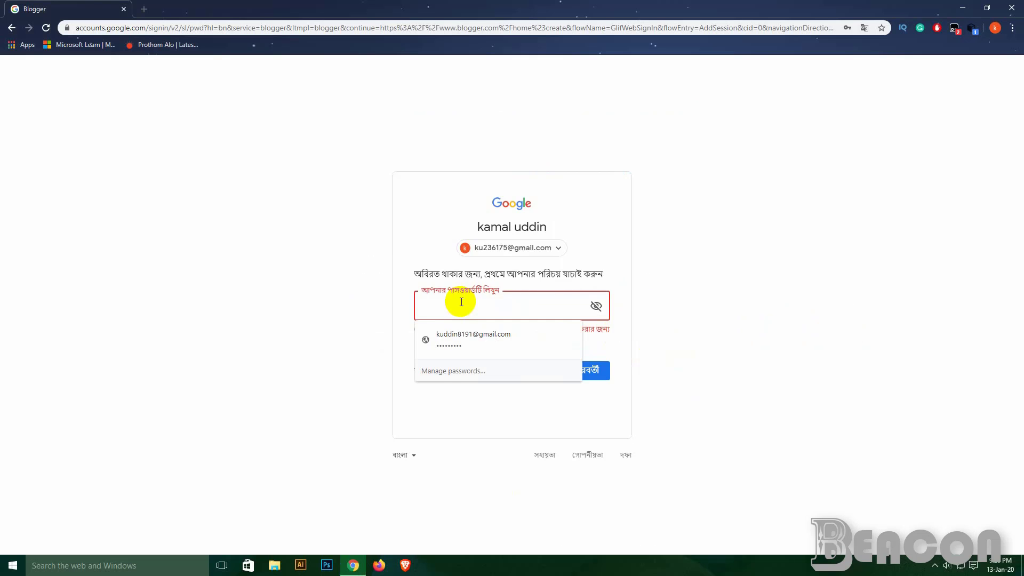
text(••••)
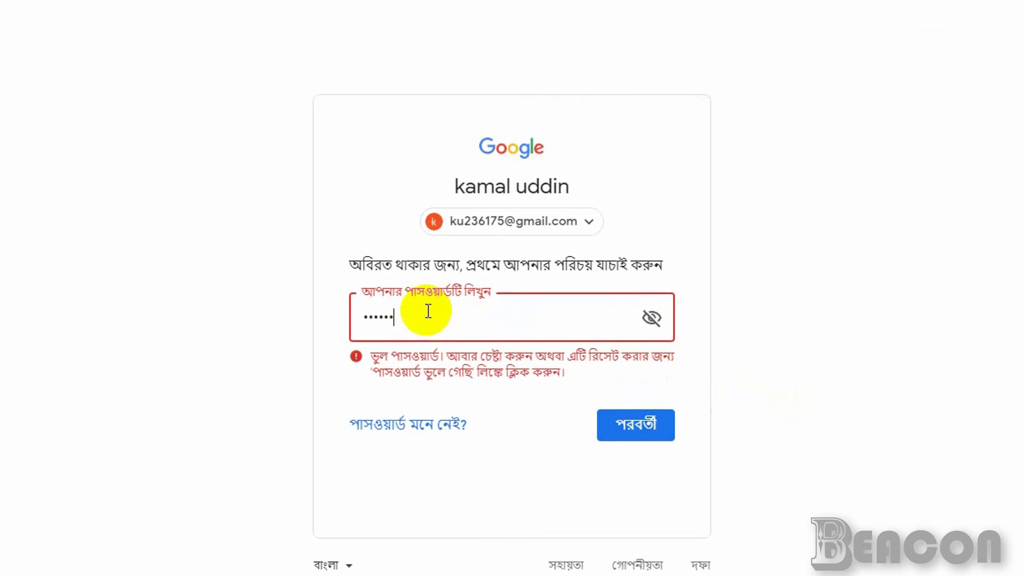
text(••••)
click(633, 427)
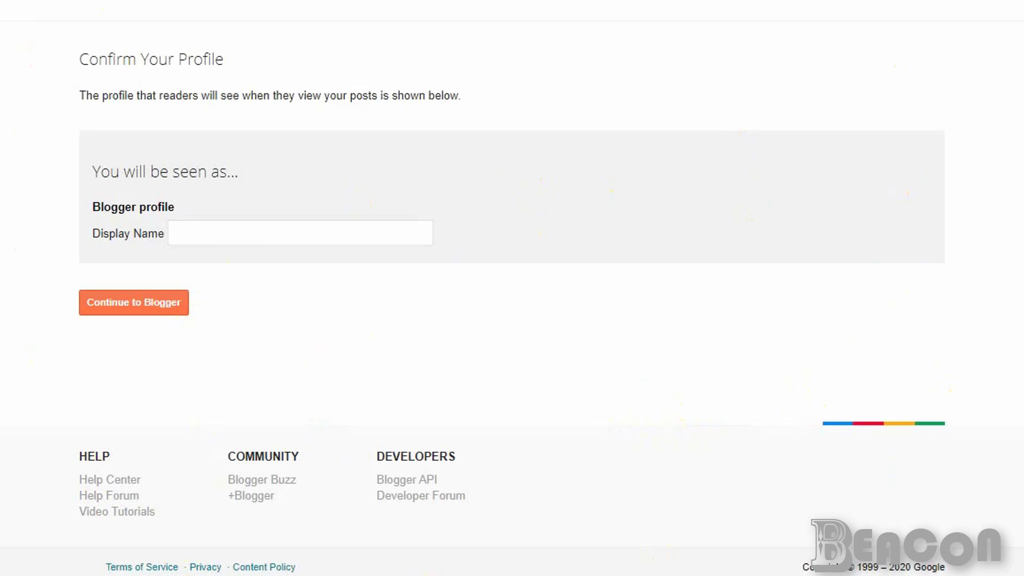
Set the Blogger profile display name to "Beacon", continue to Blogger and dismiss the European Union cookie notice.
click(227, 238)
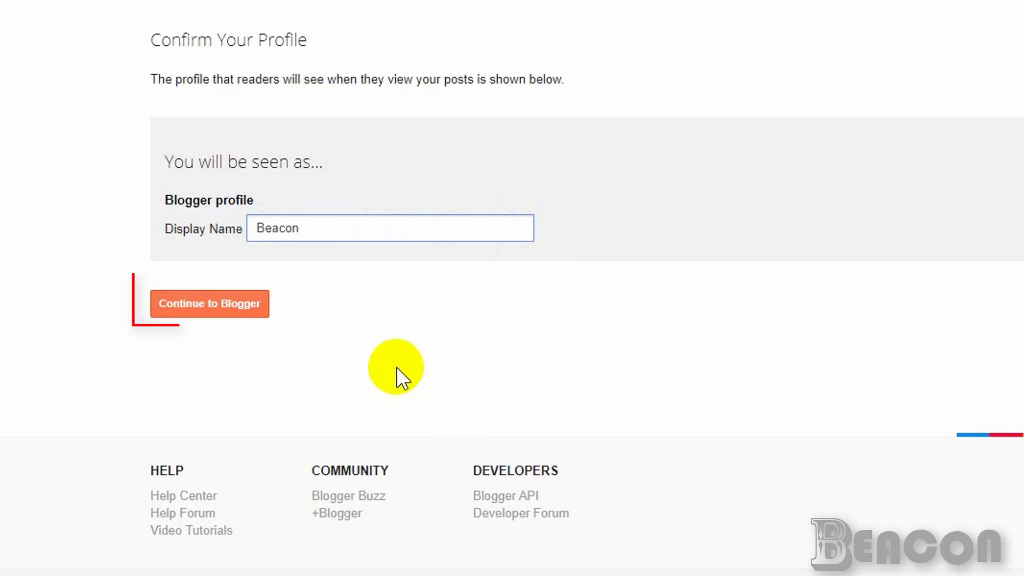
click(222, 307)
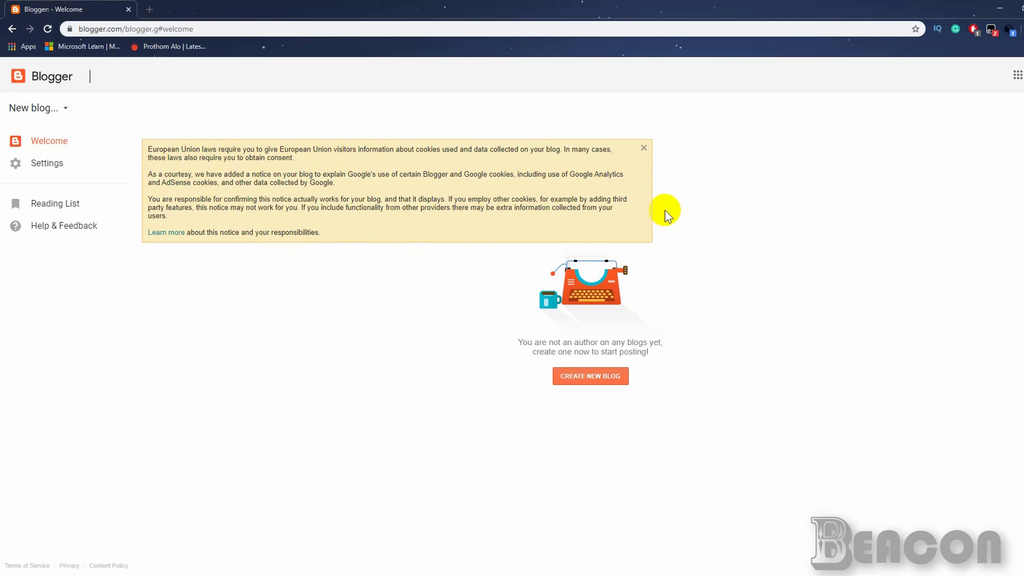
click(645, 148)
click(588, 260)
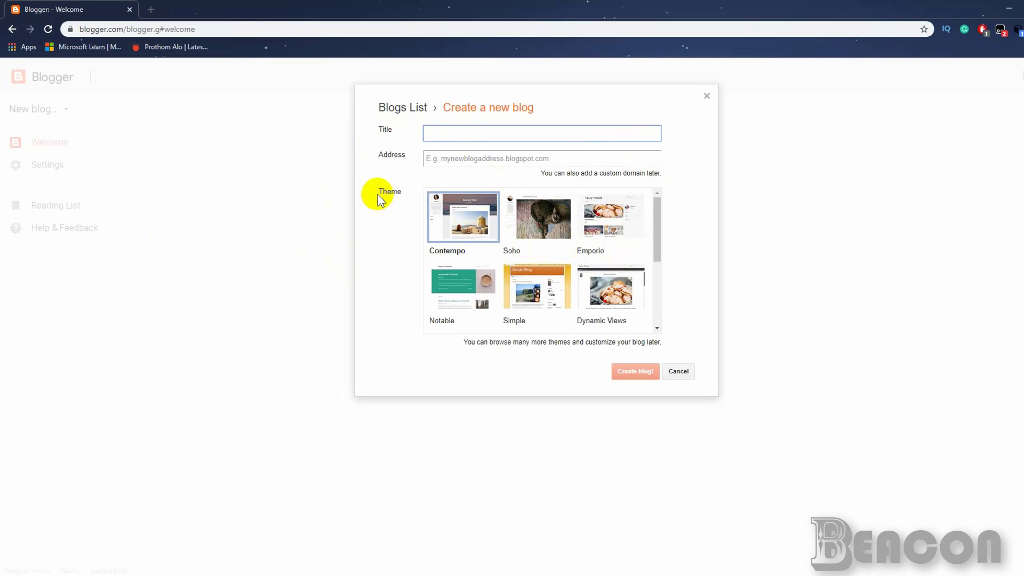
click(707, 96)
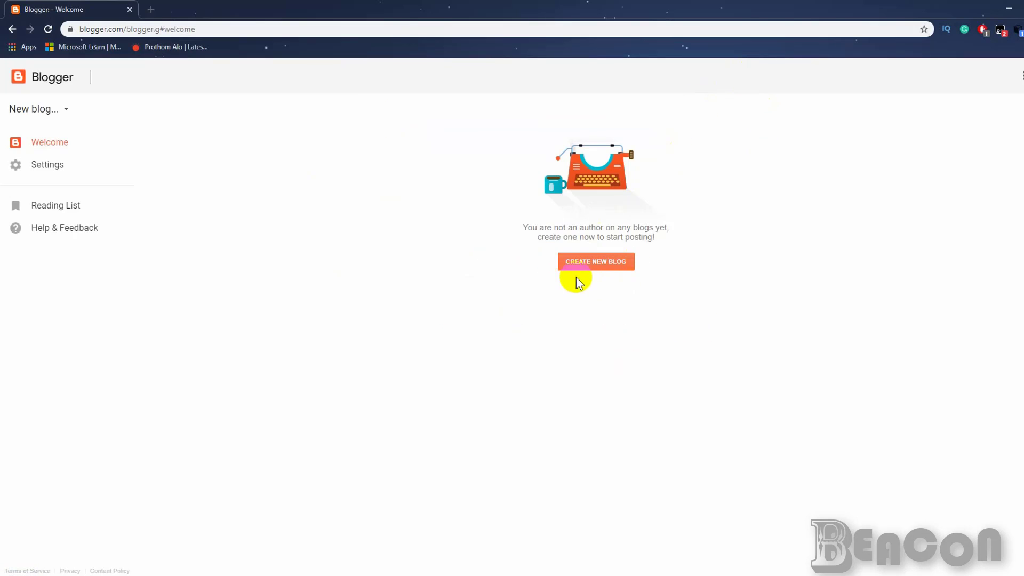
click(66, 109)
click(65, 109)
Start a new blog titled "Beacon" with the address Beacon007.blogspot.com and the Contempo theme.
click(43, 109)
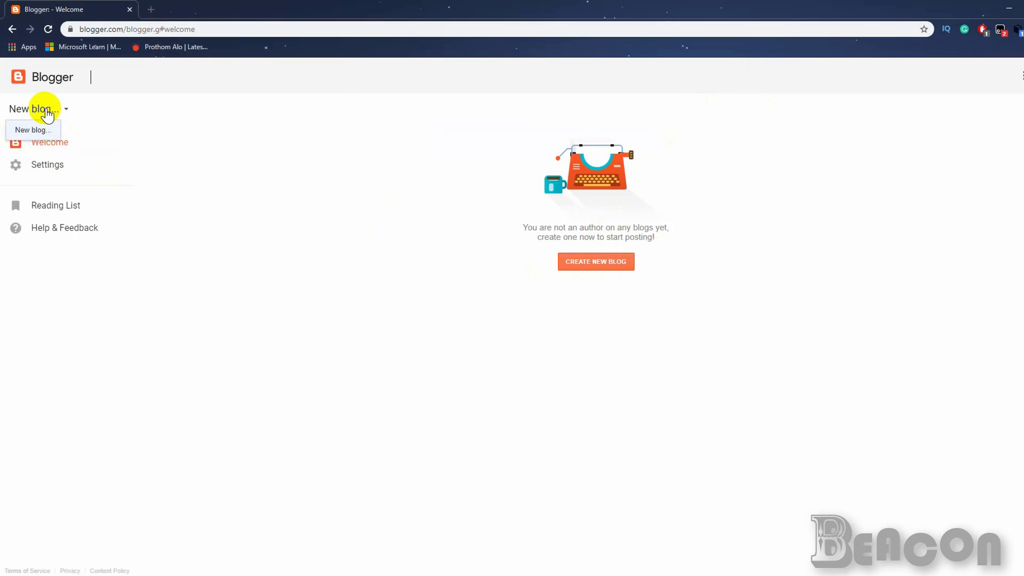
click(41, 133)
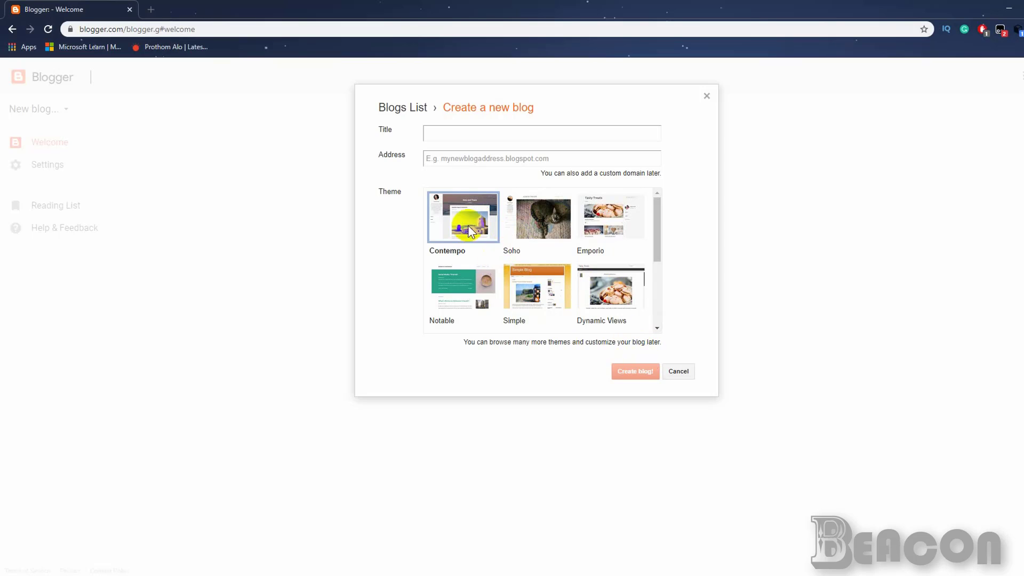
click(444, 133)
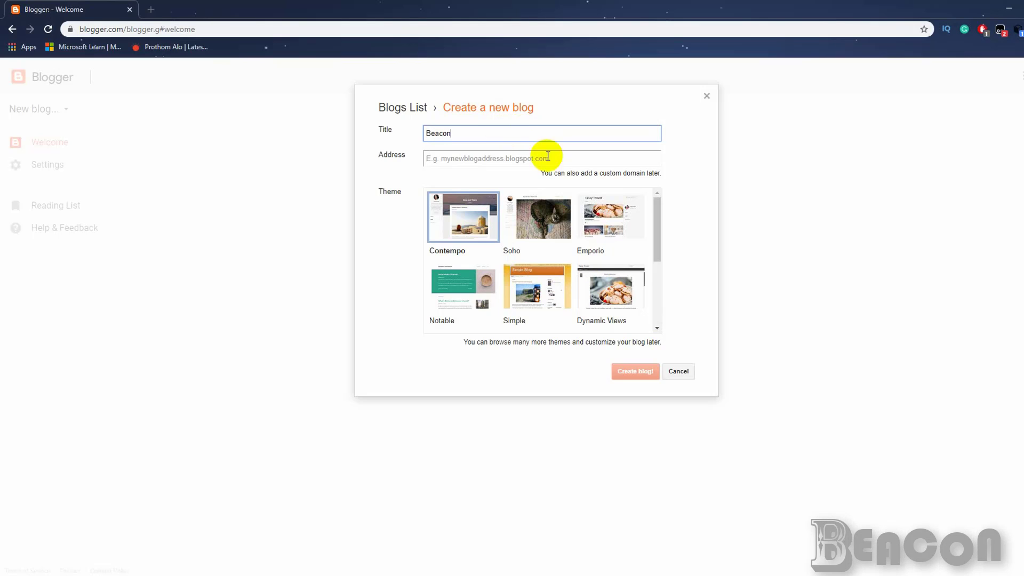
click(467, 215)
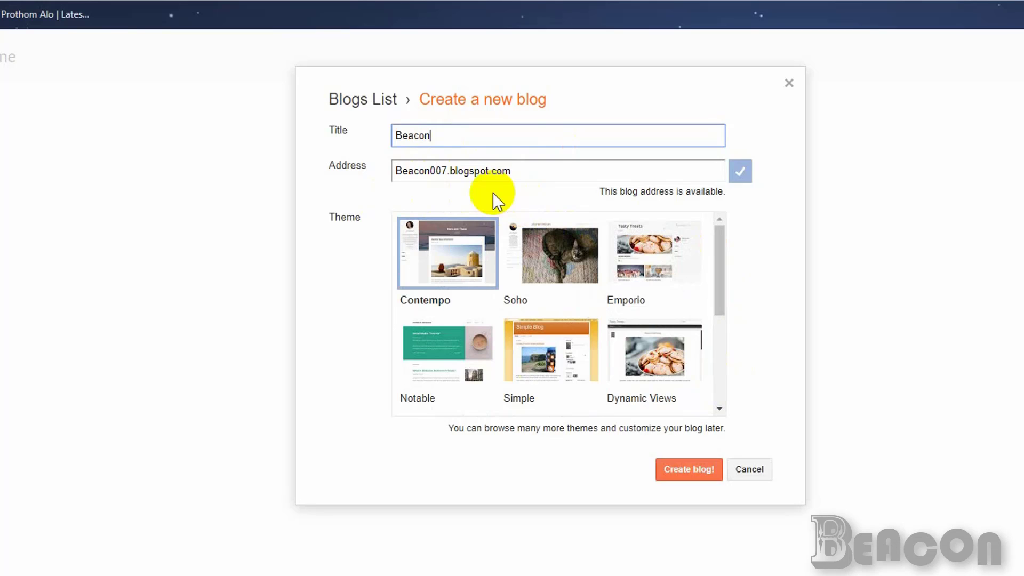
Try the blog address Beacon.blogspot.com, and set the address back to Beacon007.blogspot.com.
click(444, 170)
click(447, 176)
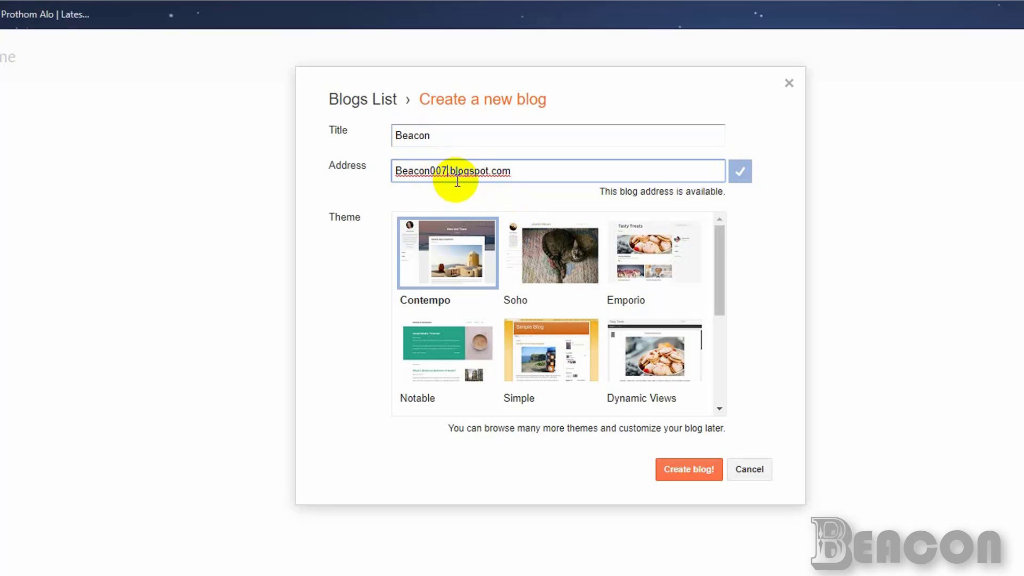
key(BackSpace)
key(BackSpace)
key(BackSpace)
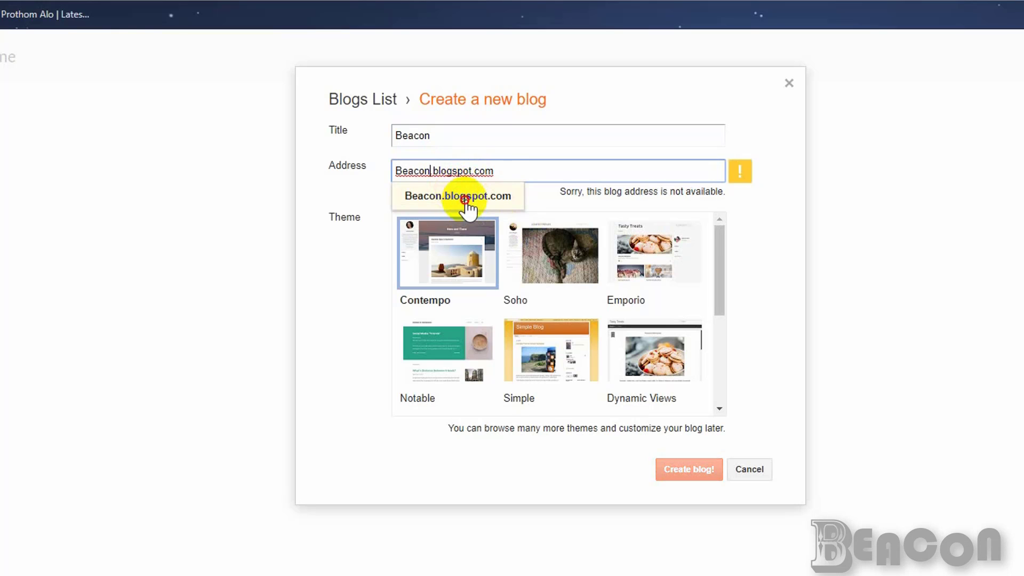
click(463, 199)
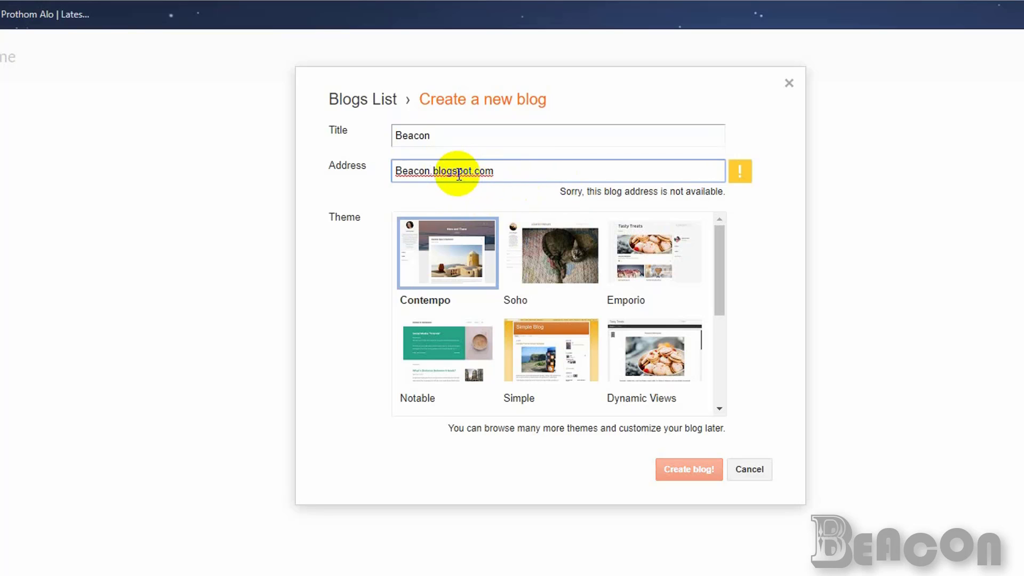
text(007)
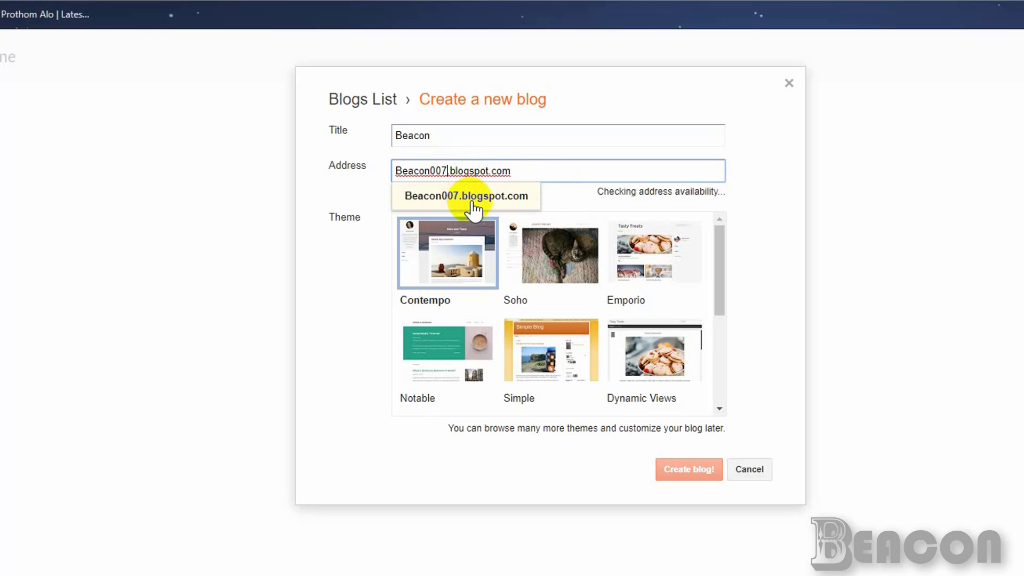
click(470, 198)
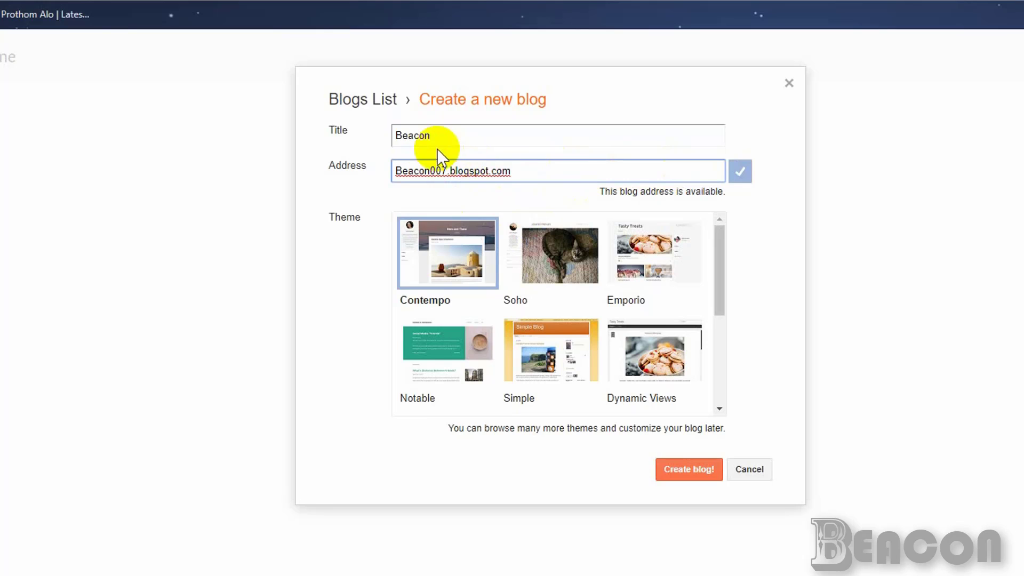
Try the Simple theme, switch back to Contempo and create the blog.
click(674, 471)
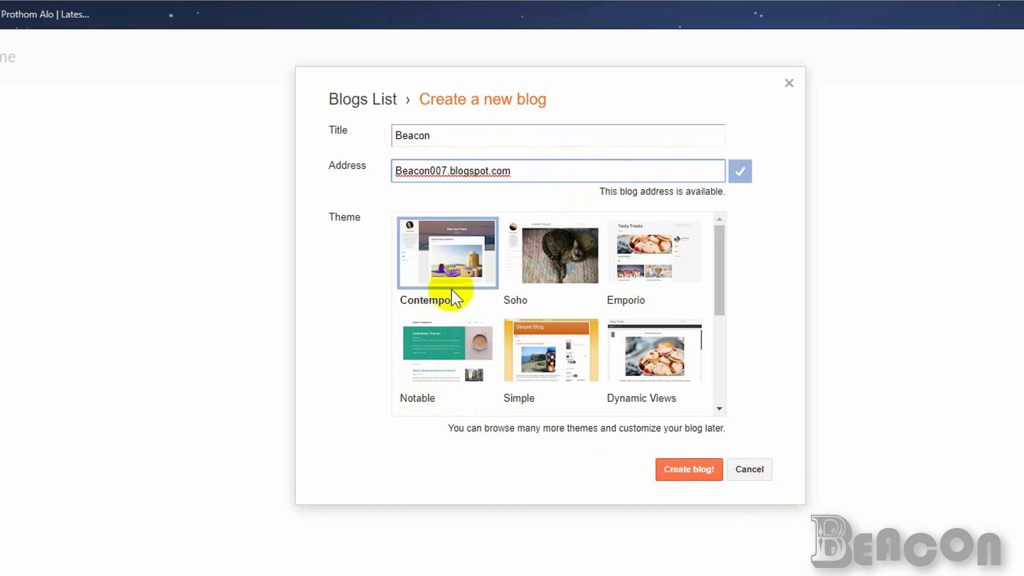
click(552, 356)
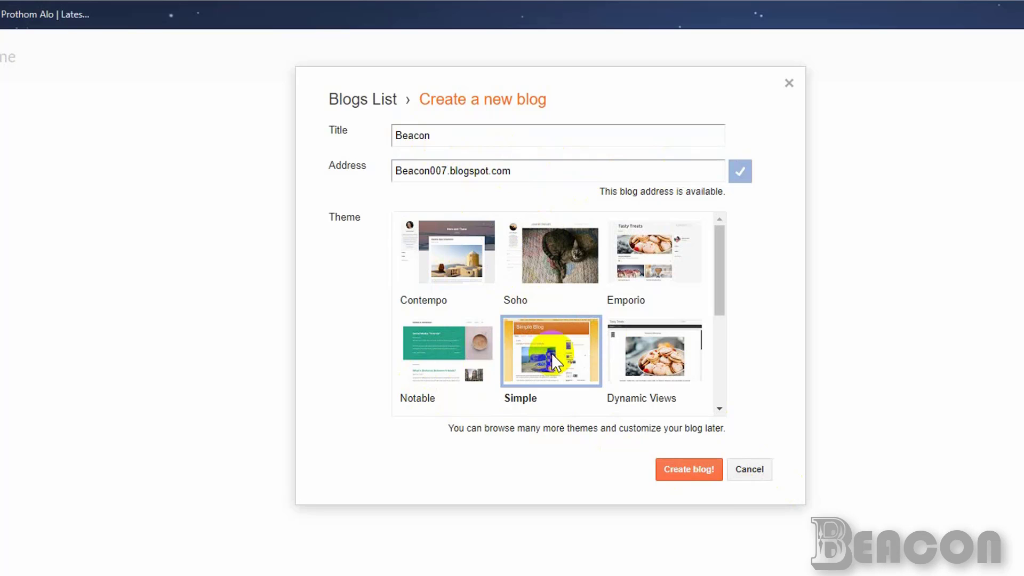
click(473, 273)
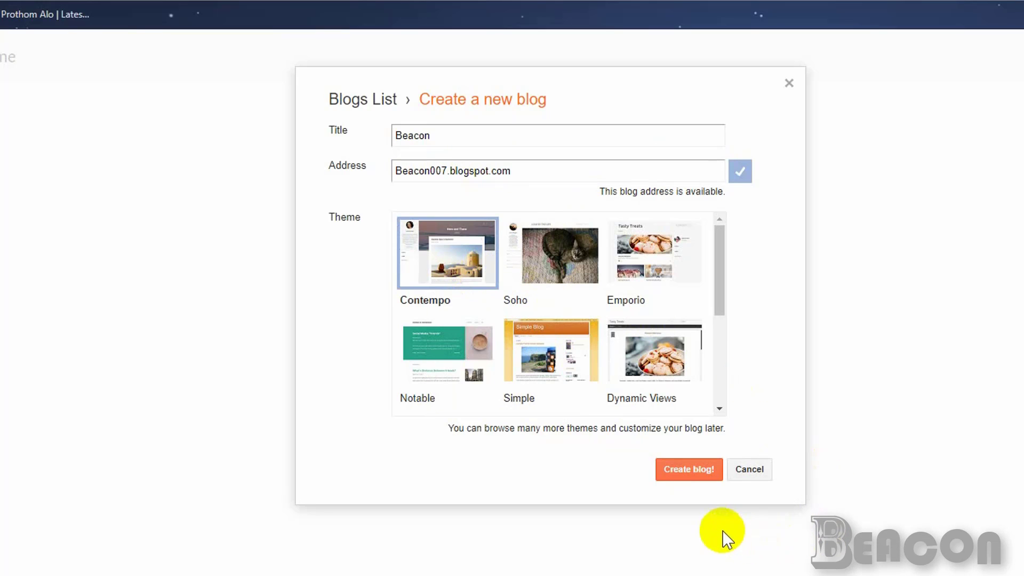
click(692, 473)
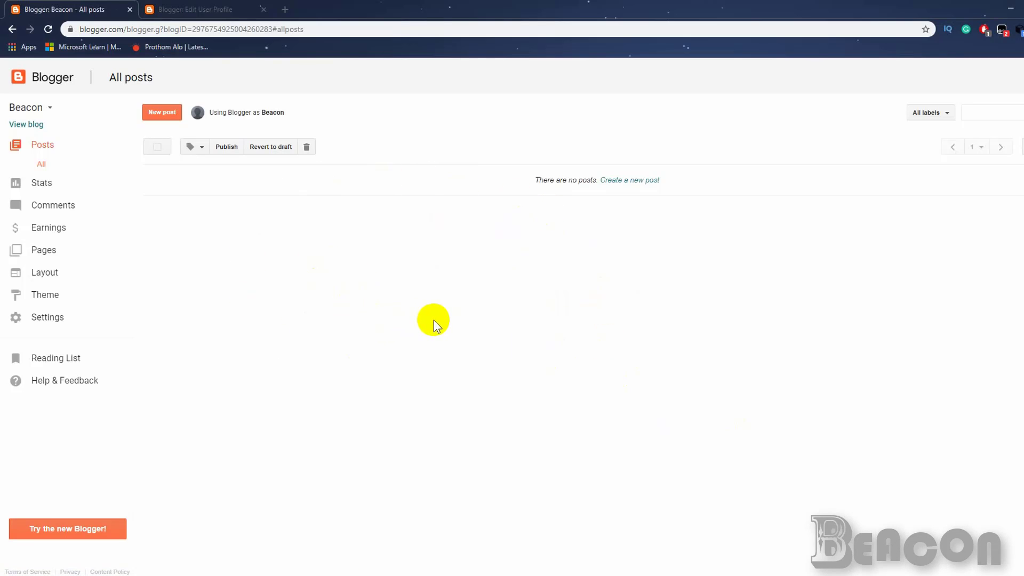
click(167, 113)
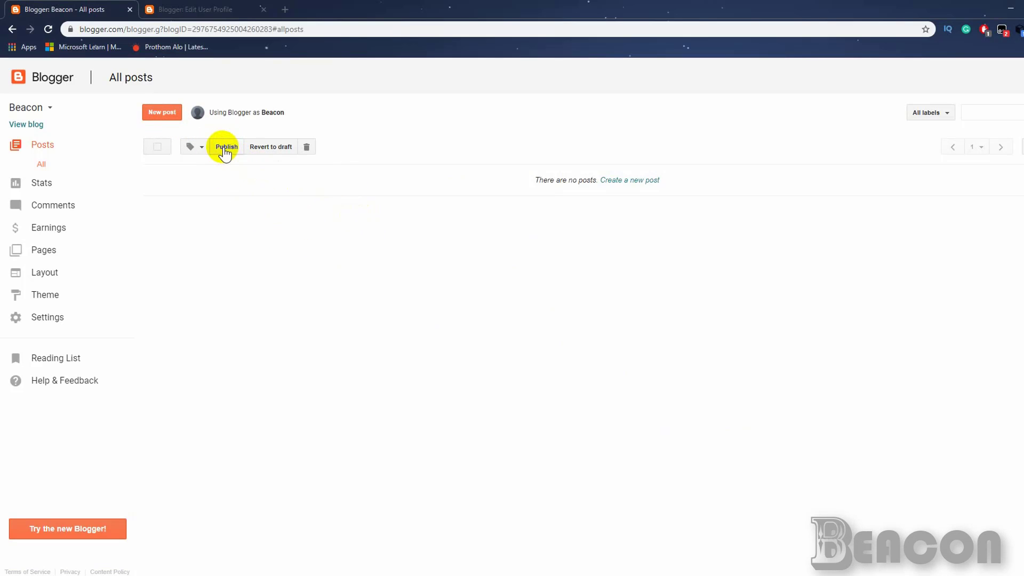
click(943, 117)
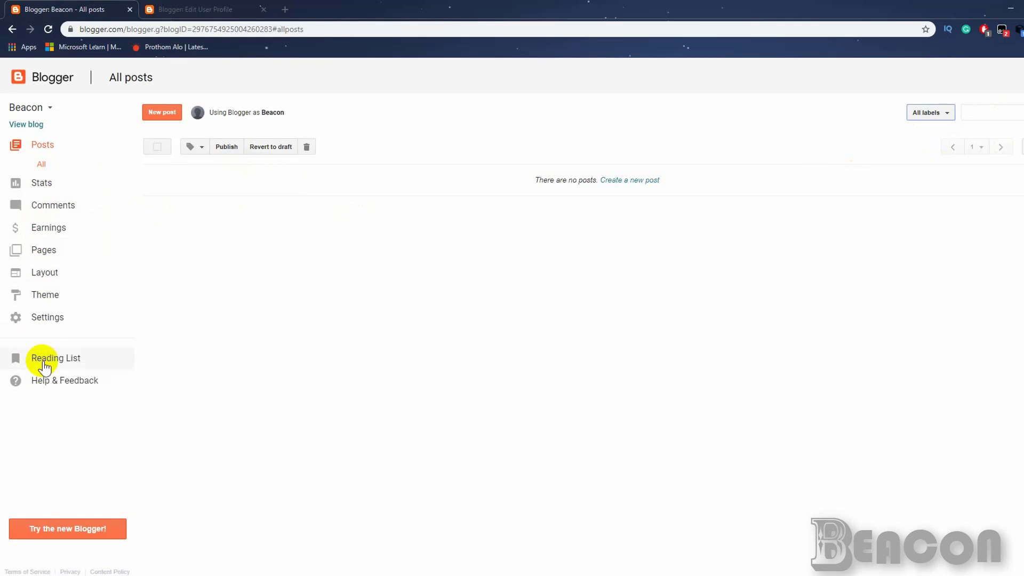
Open the blog's theme settings and browse the live previews and the available Contempo, Soho and Emporio themes.
click(40, 303)
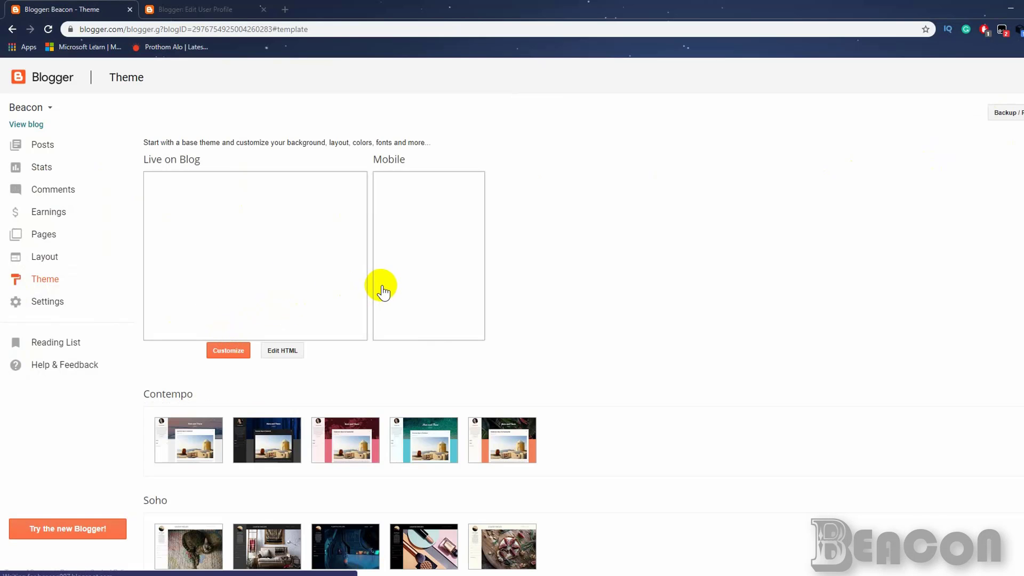
scroll(509, 302, down, 1)
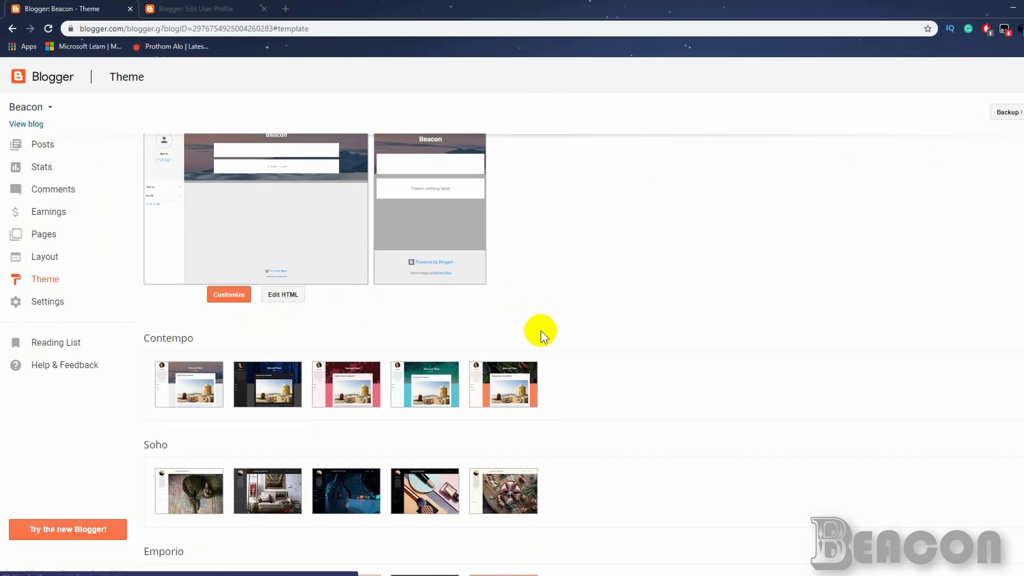
scroll(533, 320, up, 1)
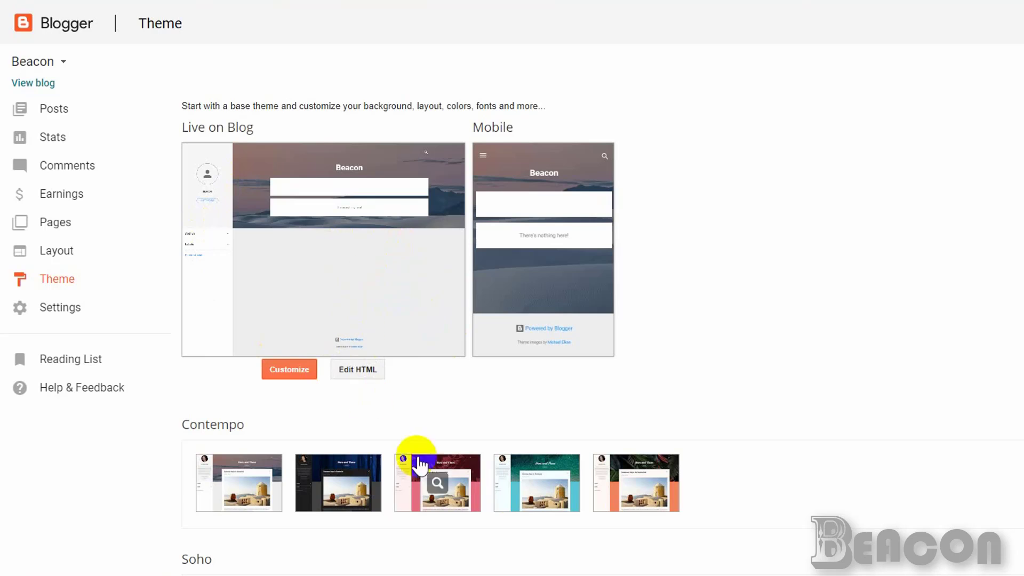
scroll(715, 497, down, 3)
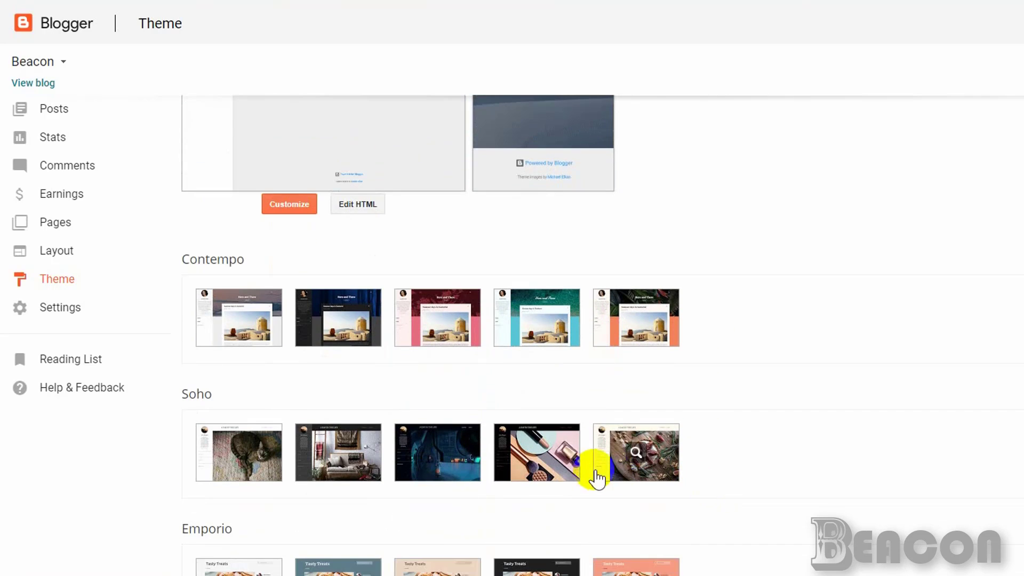
scroll(425, 473, down, 1)
scroll(336, 425, up, 2)
scroll(357, 267, up, 2)
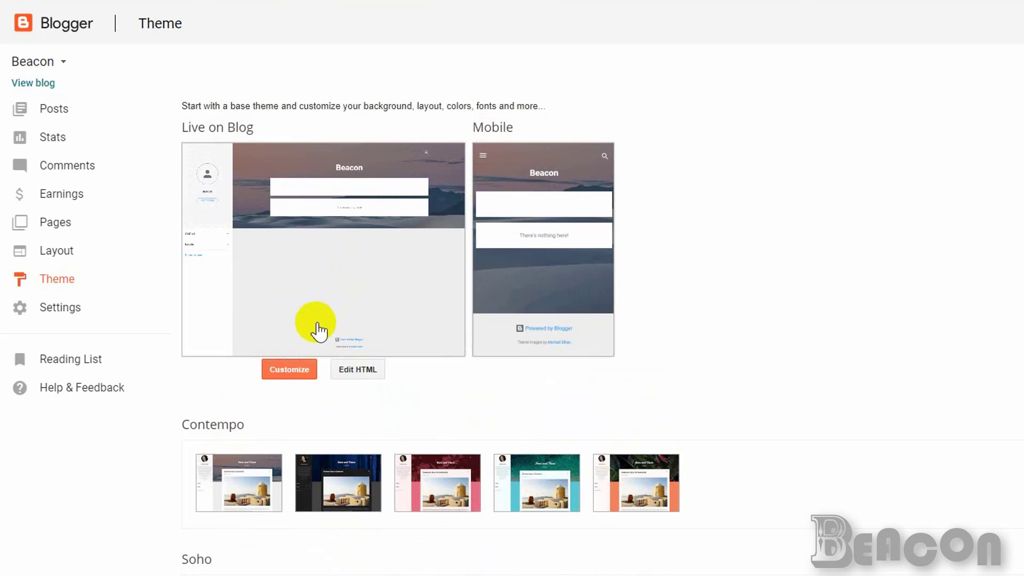
click(292, 368)
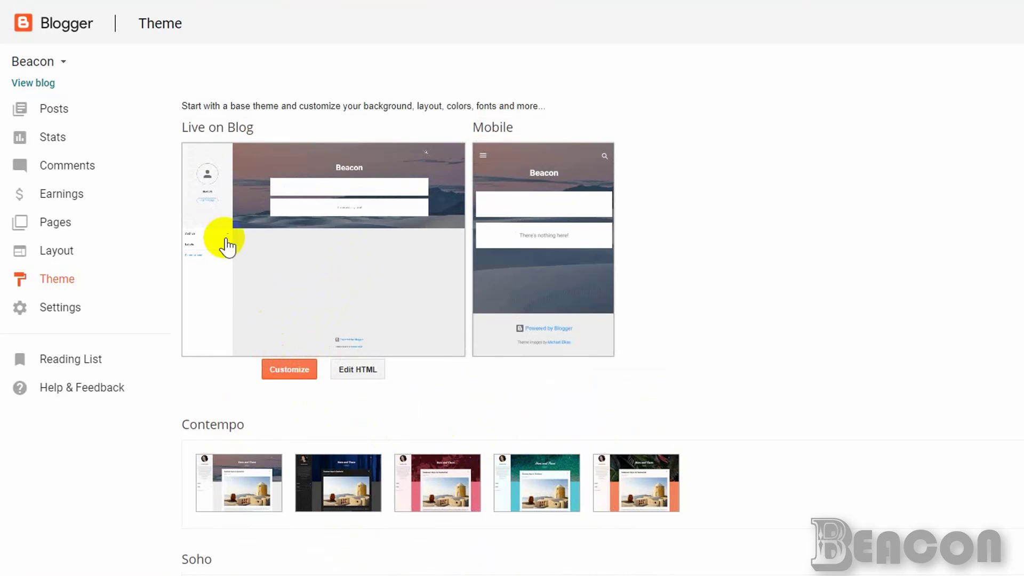
click(63, 63)
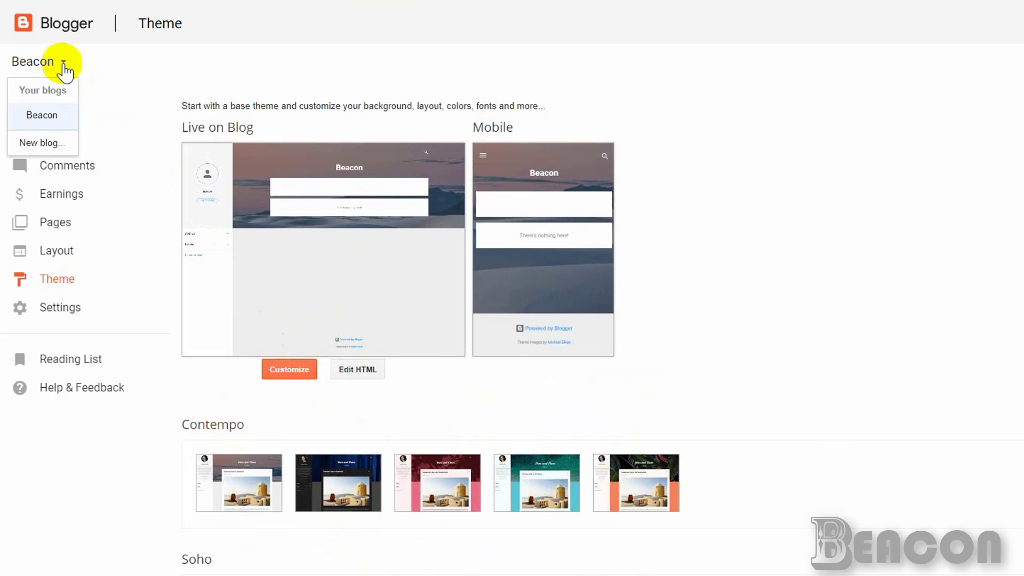
click(192, 83)
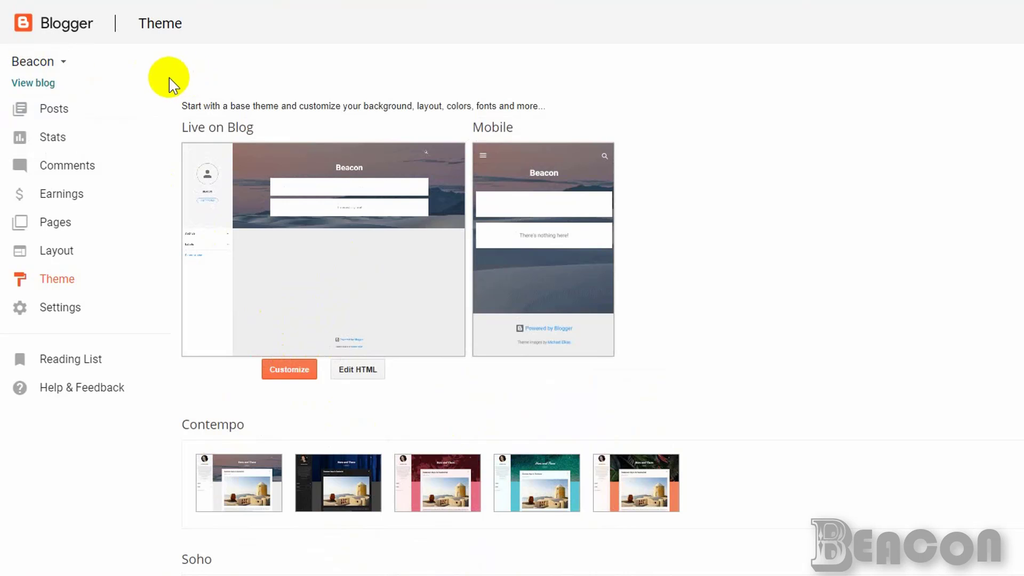
Create a new post titled "Beacon" with the lines "Hi" and "This is my First Post......................".
click(61, 117)
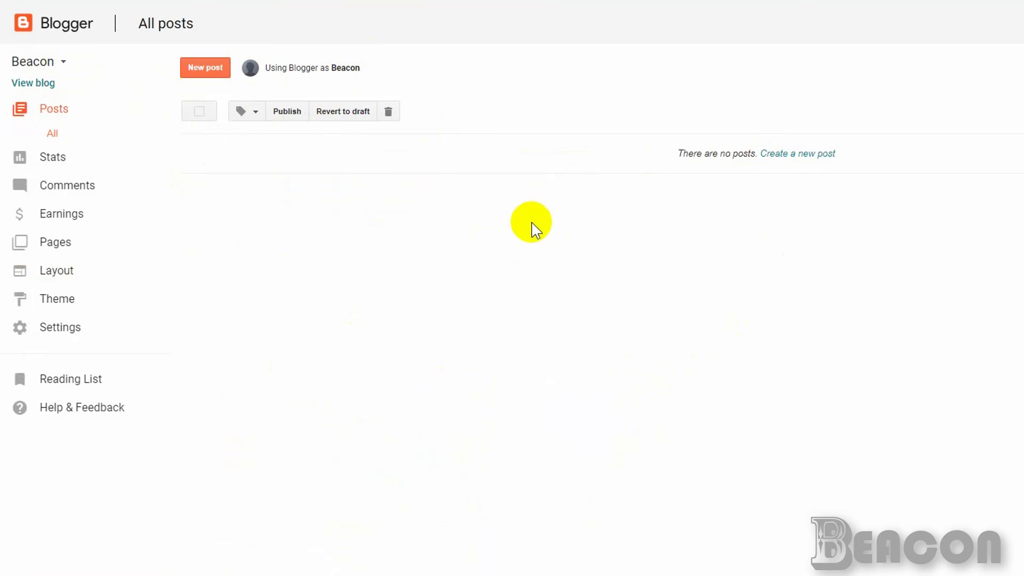
click(205, 69)
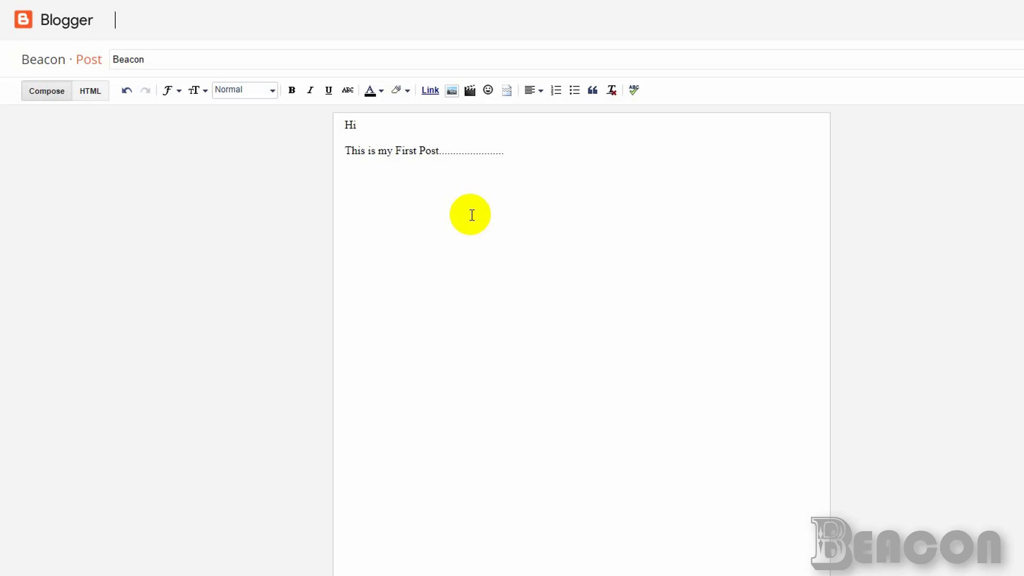
Upload the image file 823942.jpg and insert the picture of a butterfly on blue stones below the post text.
click(451, 91)
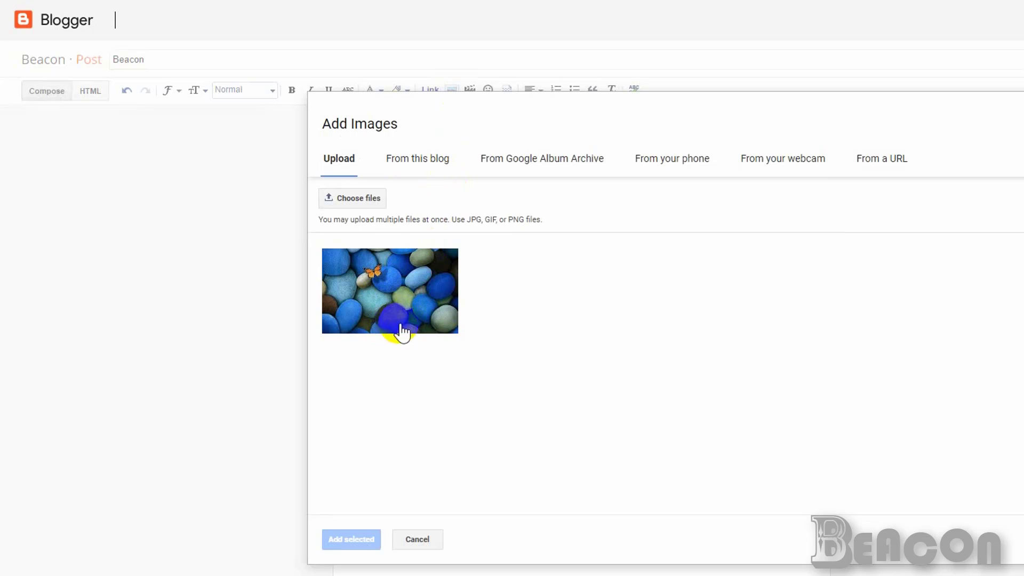
click(357, 198)
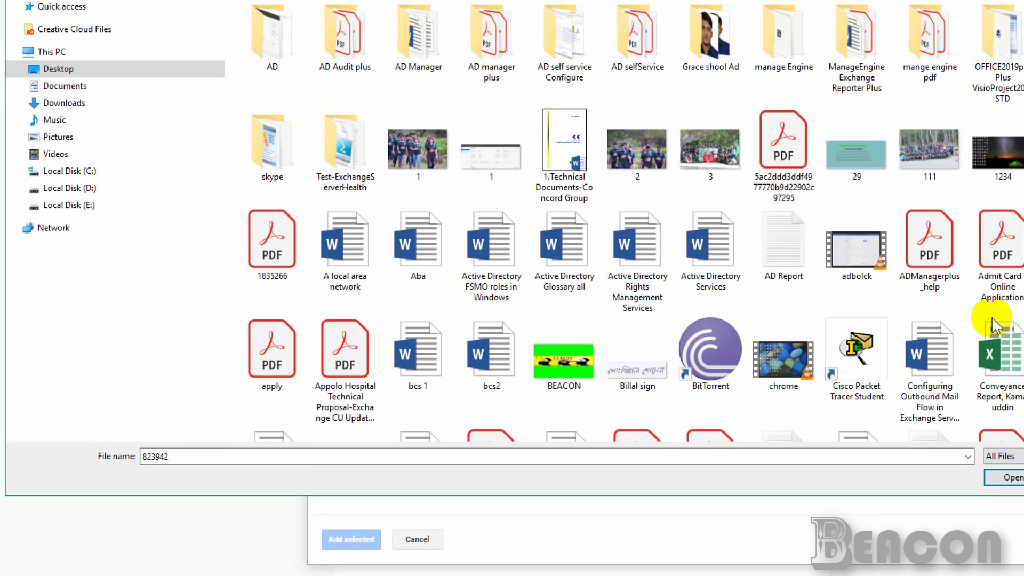
click(1004, 477)
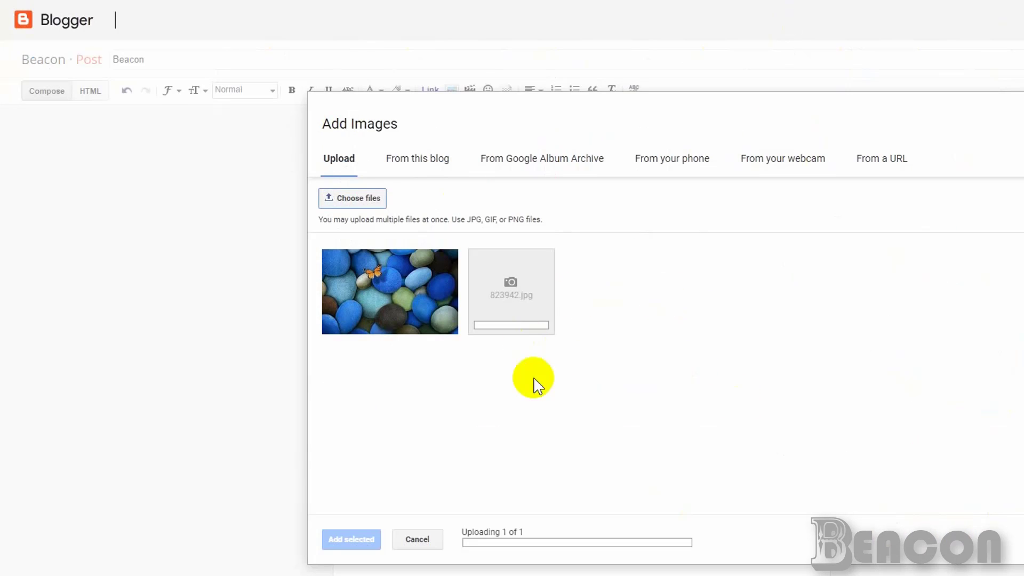
click(376, 307)
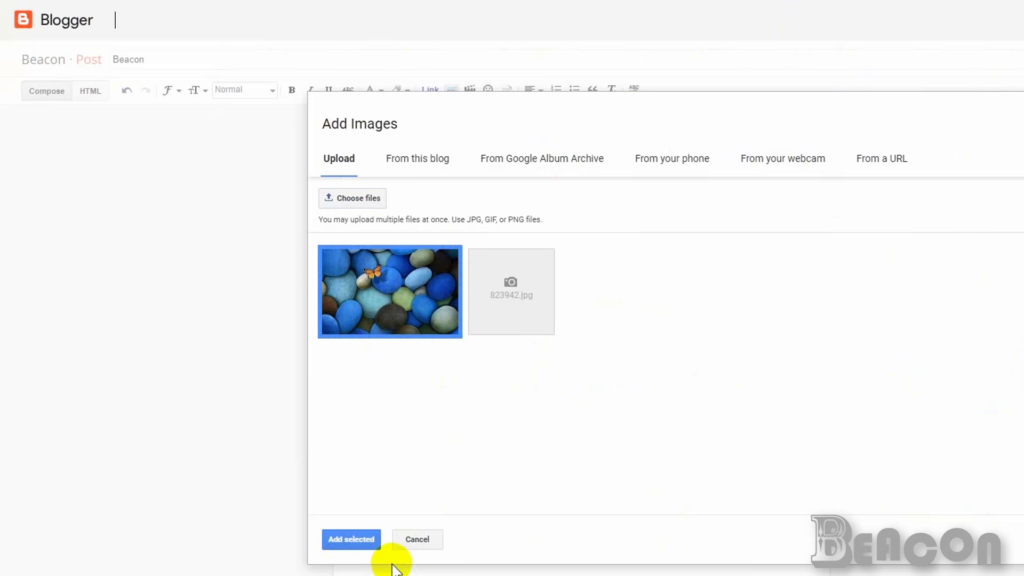
click(354, 541)
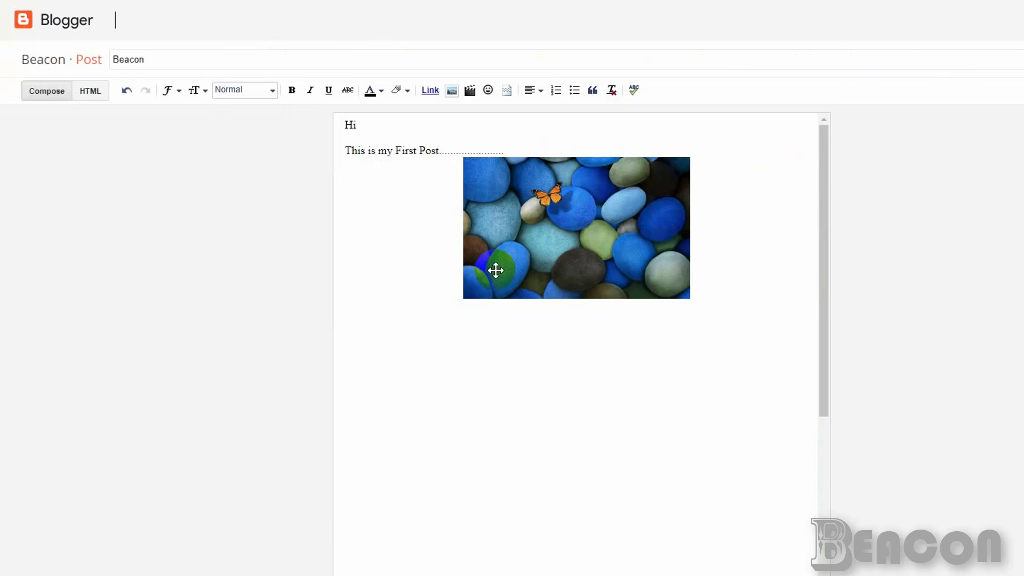
Delete the lower duplicate of the butterfly picture from the post.
click(612, 388)
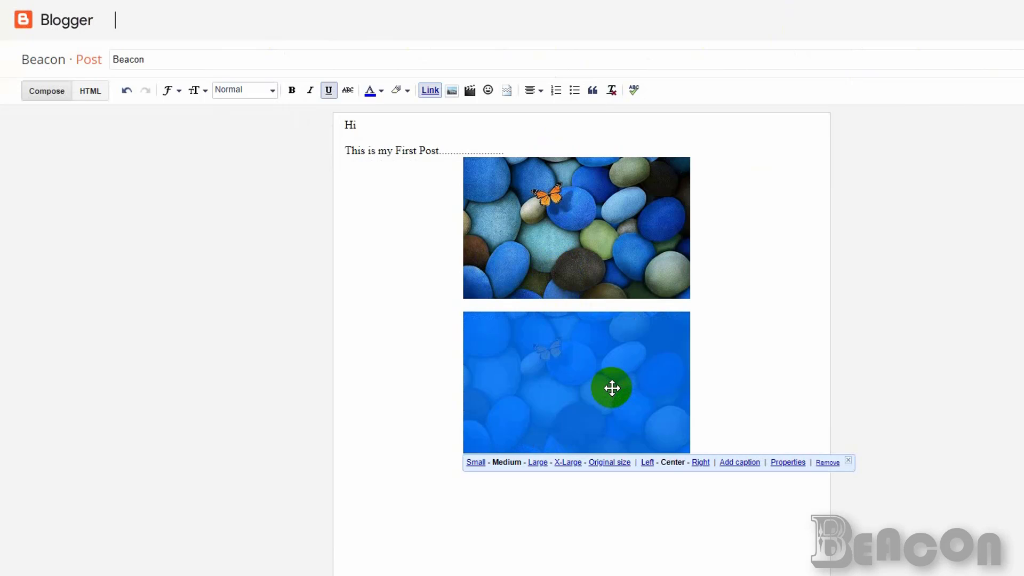
key(Delete)
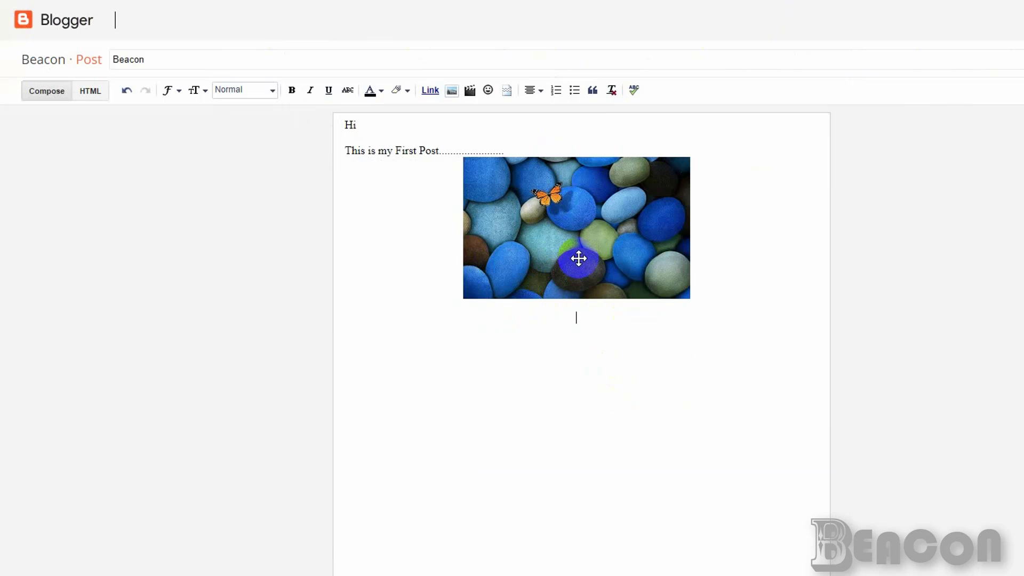
click(578, 258)
click(569, 403)
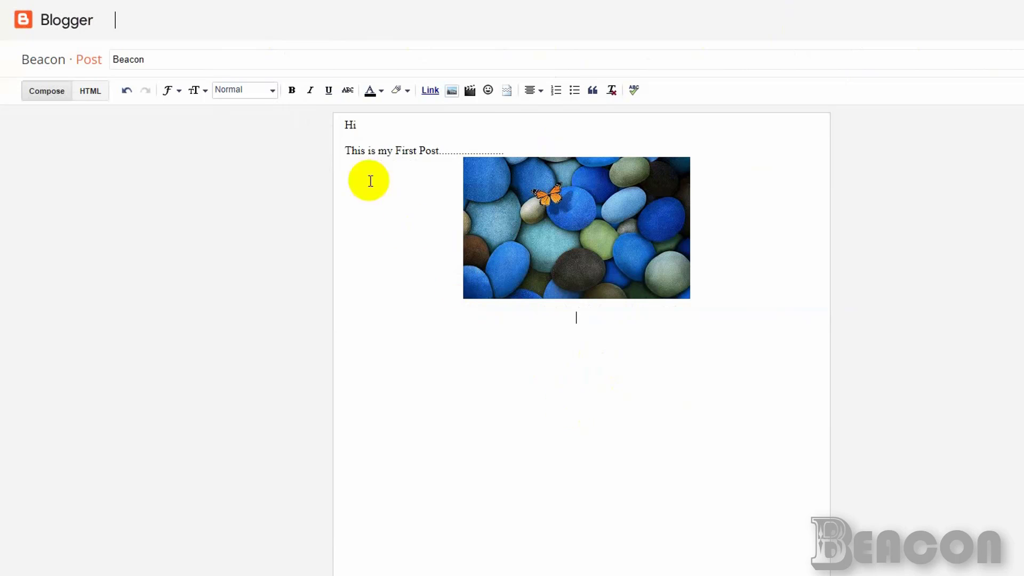
Format the line "This is my First Post......................" as bold, Large size and bright green text.
drag(346, 151, 449, 161)
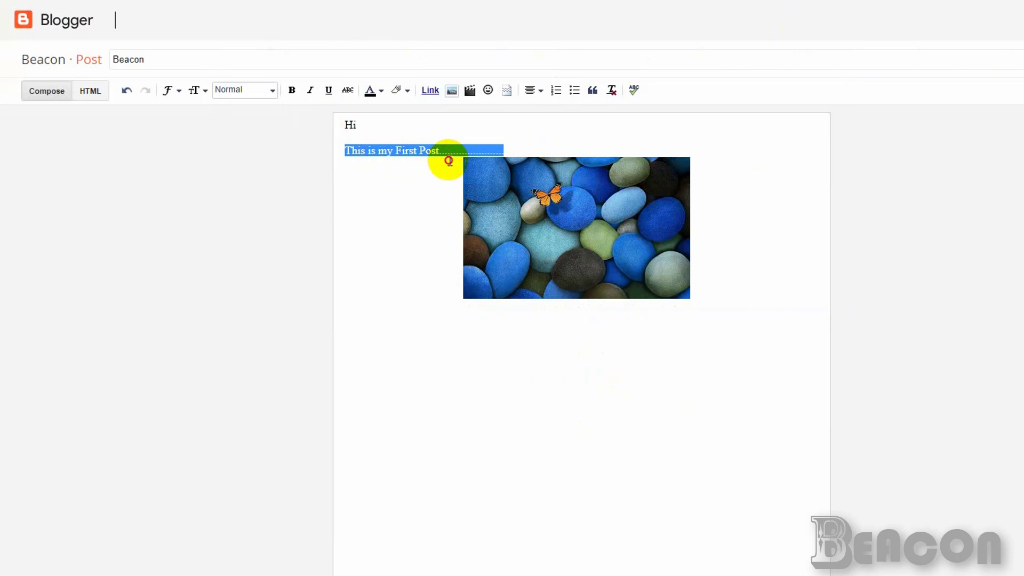
click(292, 90)
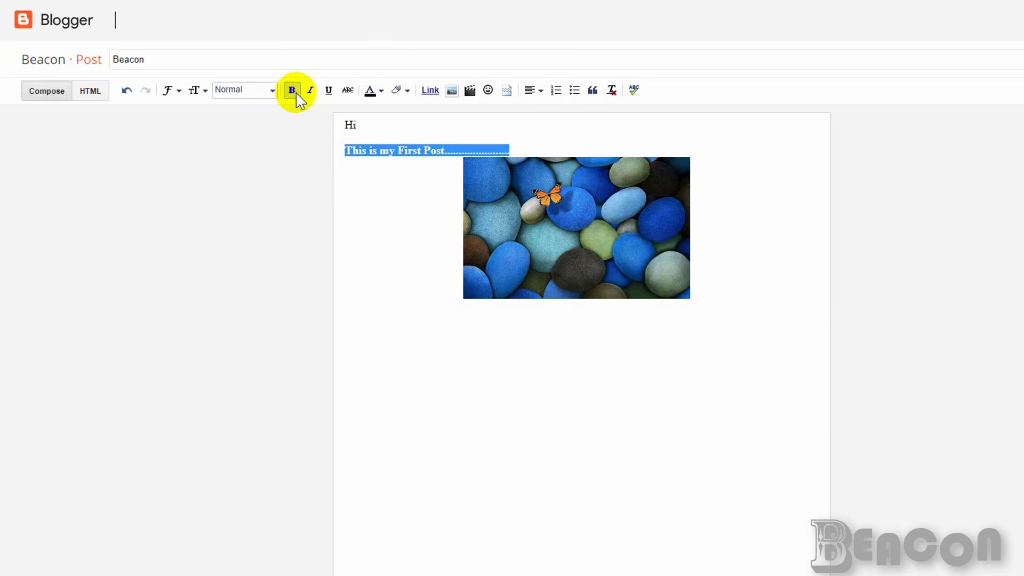
click(272, 91)
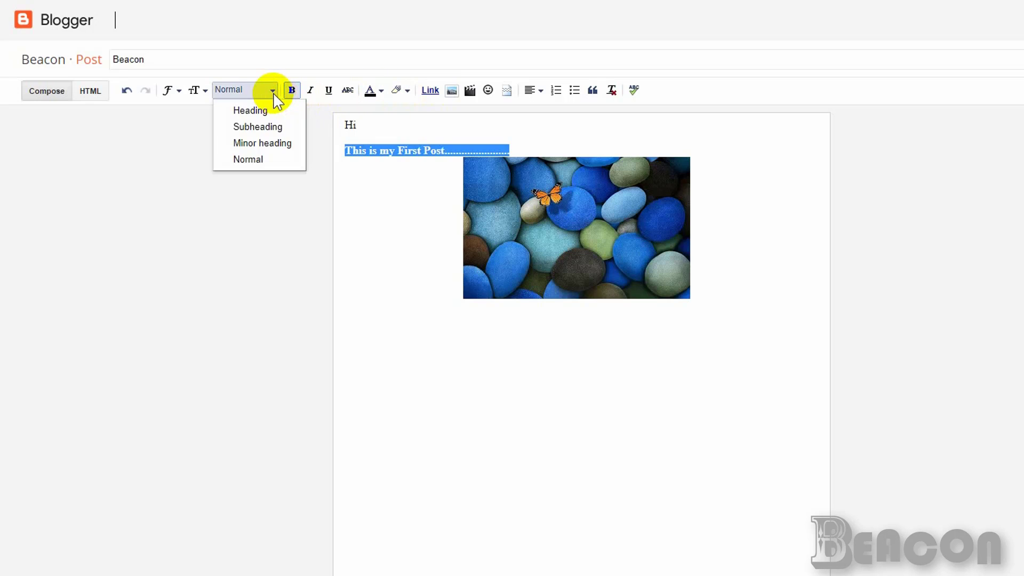
click(197, 91)
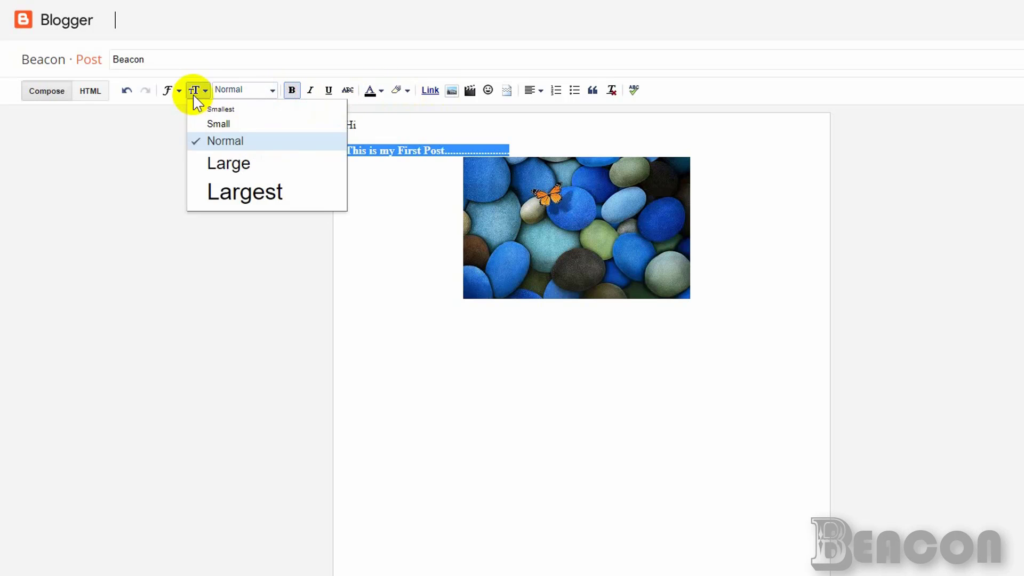
click(219, 165)
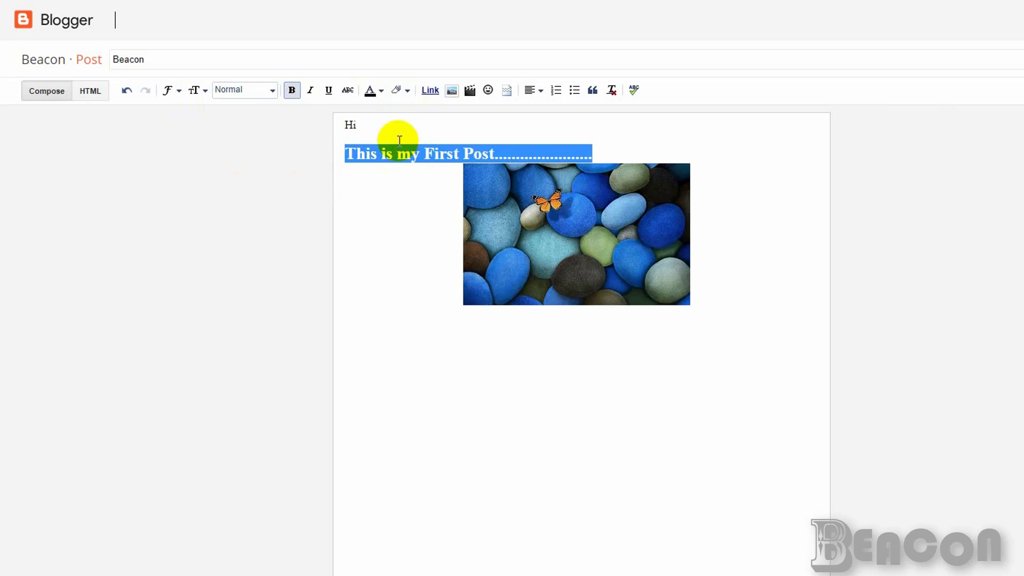
click(376, 91)
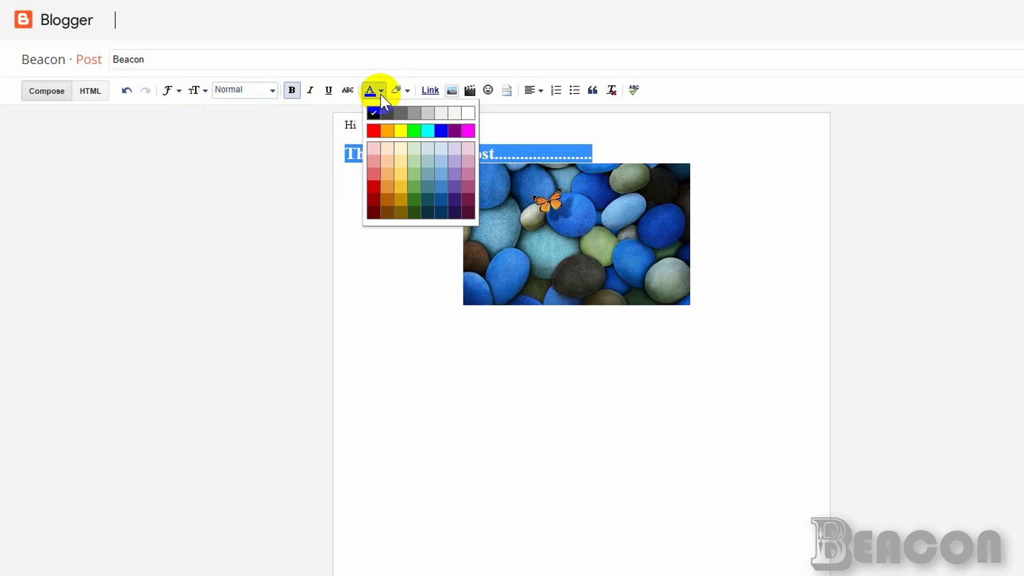
click(412, 131)
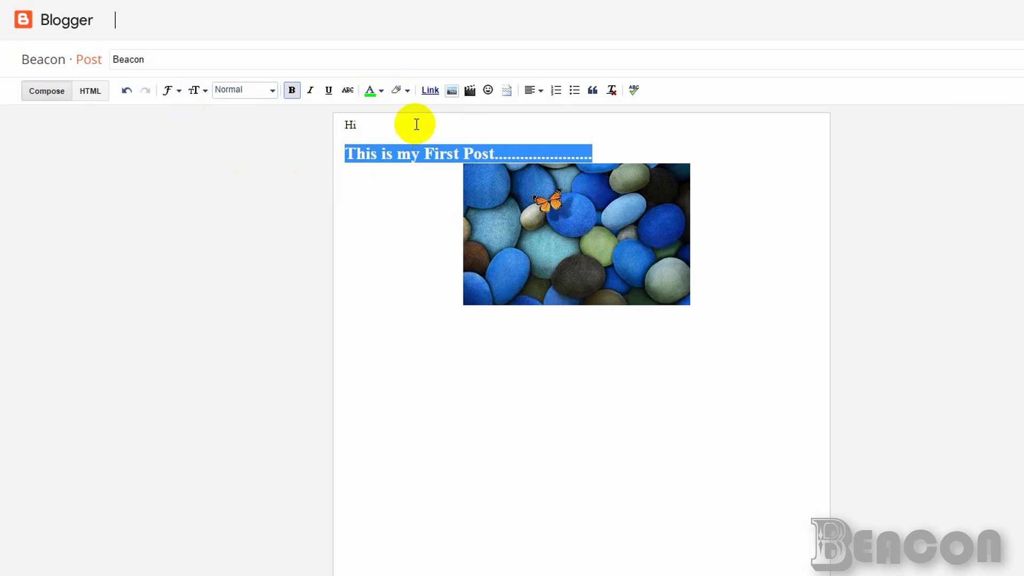
click(619, 124)
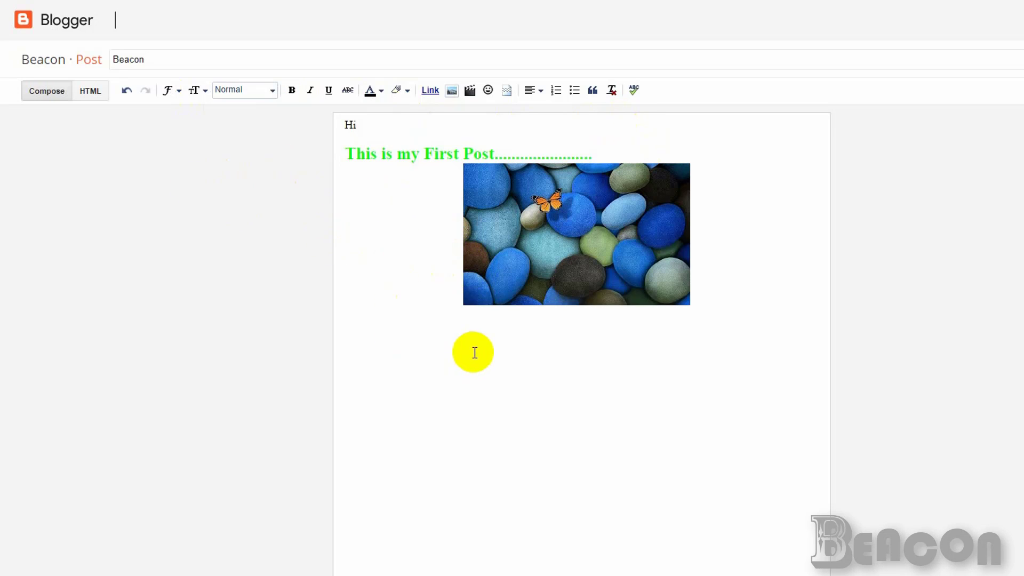
Change the post title to "Beacon post" and publish the post.
click(169, 59)
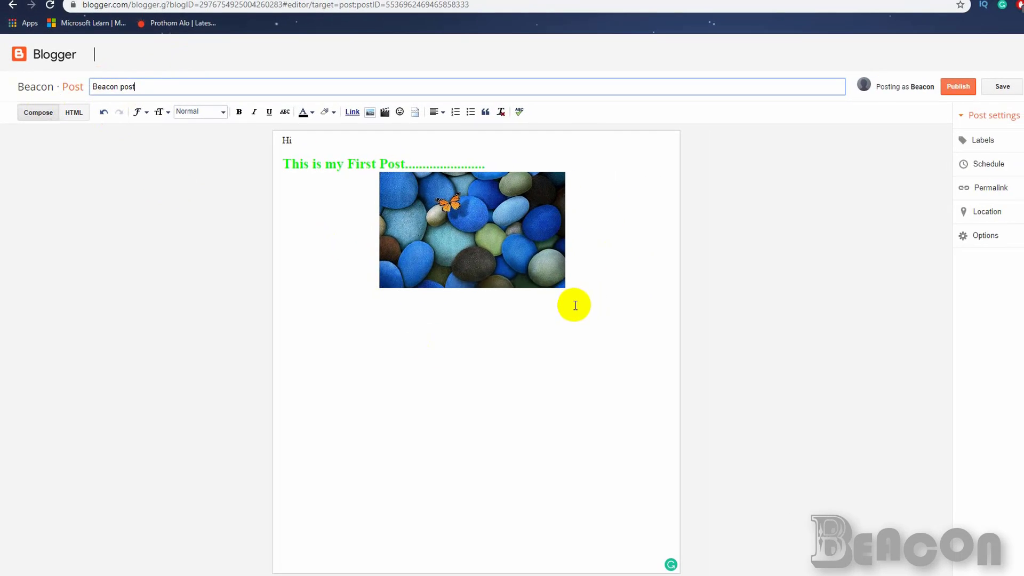
click(960, 89)
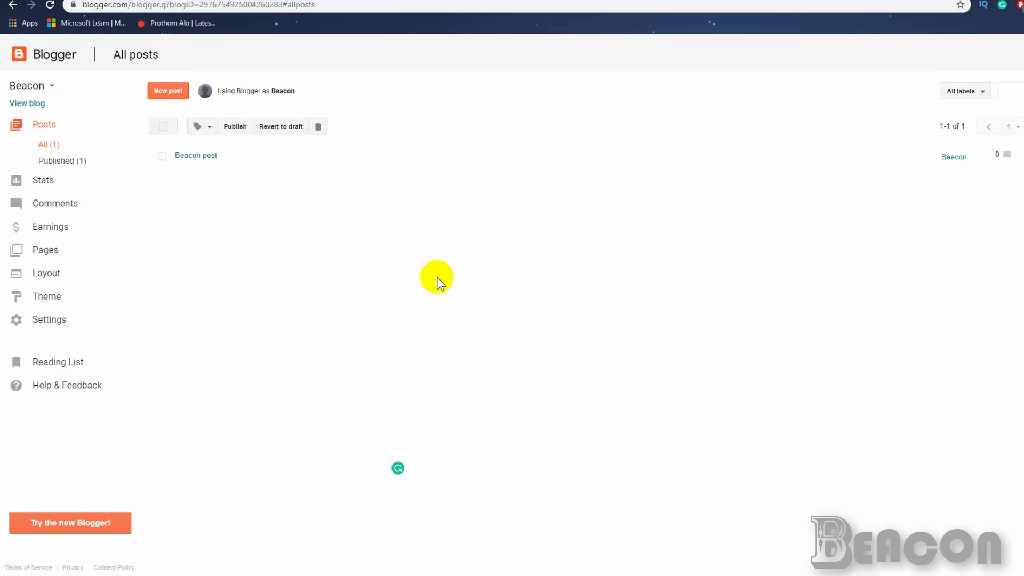
Reopen "Beacon post" in the editor to check it, return to the post list and show only published posts.
mouse_move(193, 163)
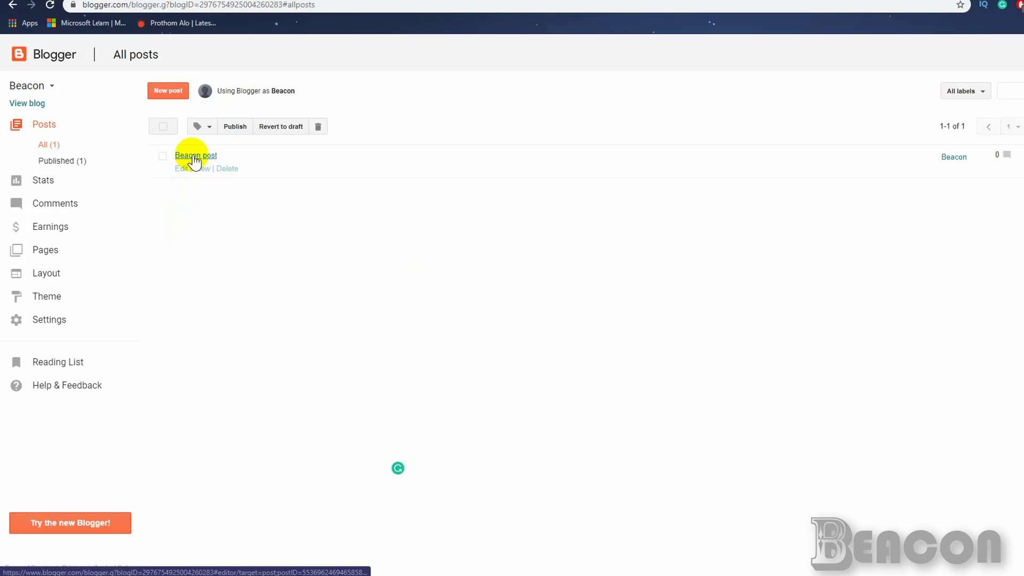
click(190, 155)
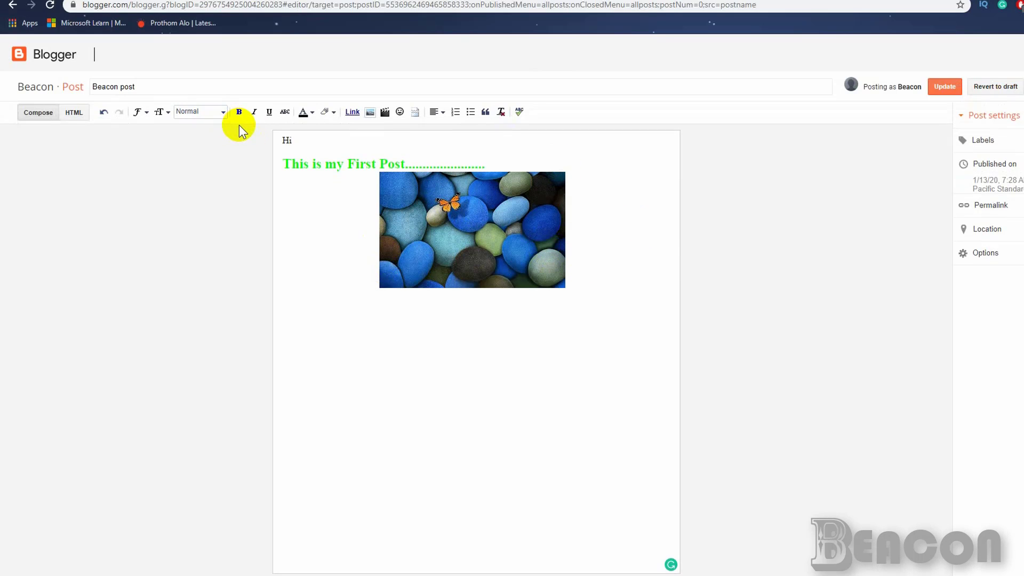
click(40, 87)
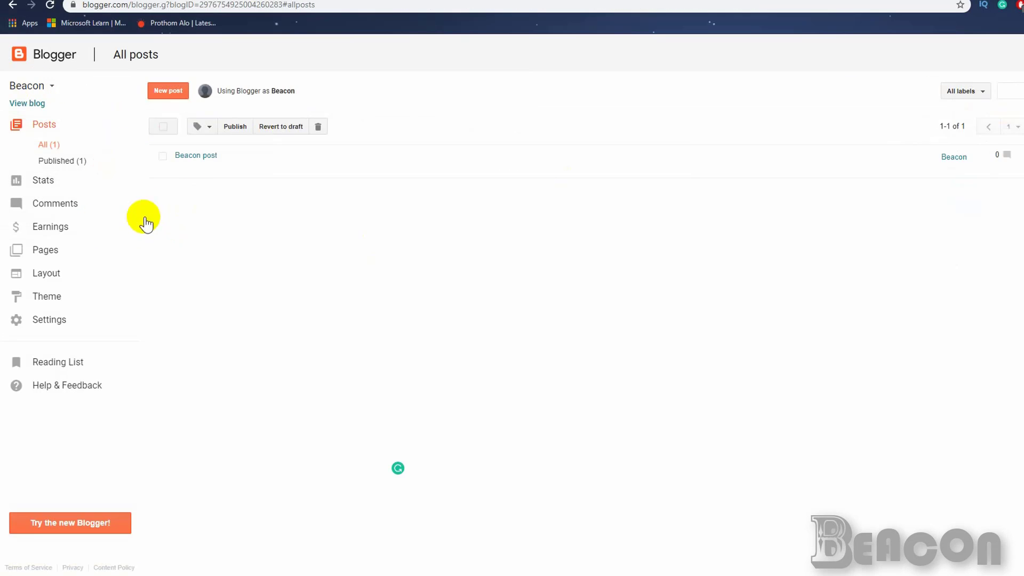
click(76, 164)
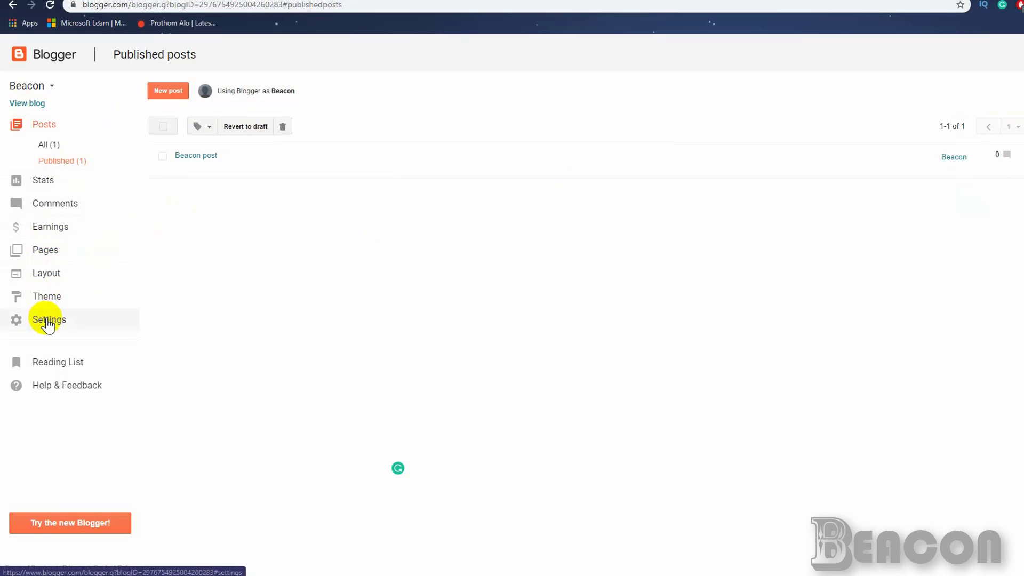
Open the blog's theme settings and look over the live previews and the available themes from Contempo to Simple.
click(47, 298)
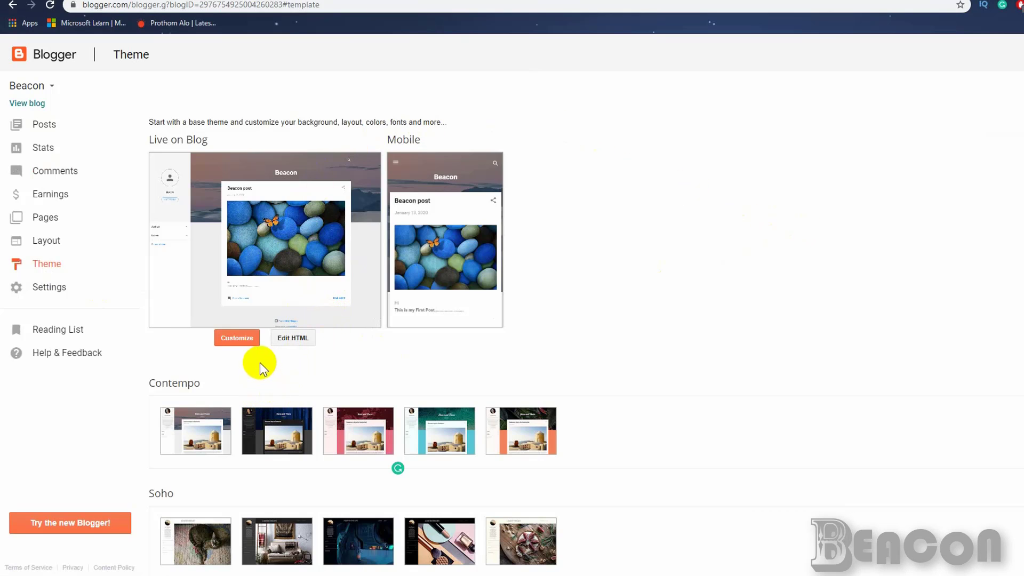
click(251, 347)
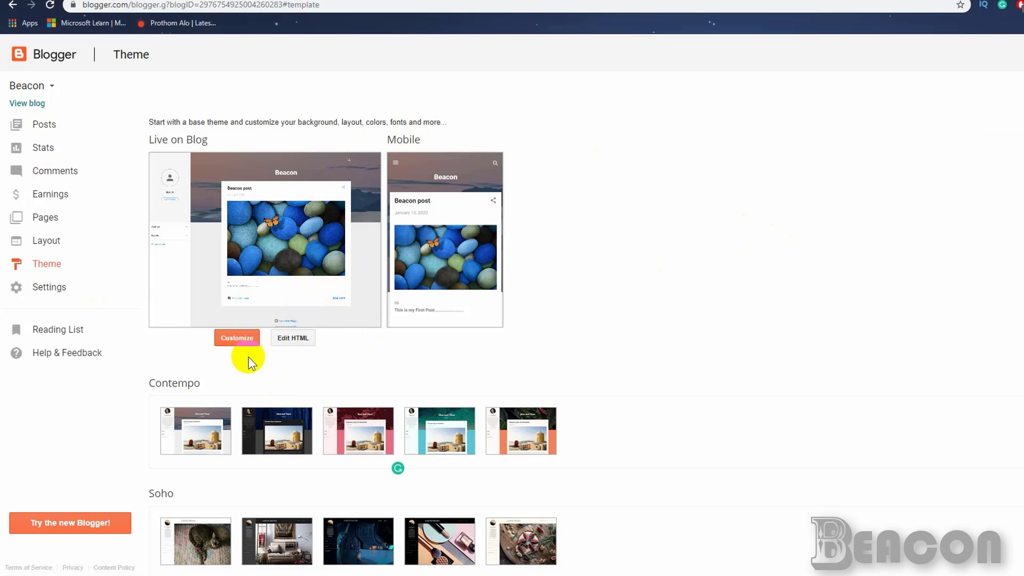
scroll(286, 383, down, 2)
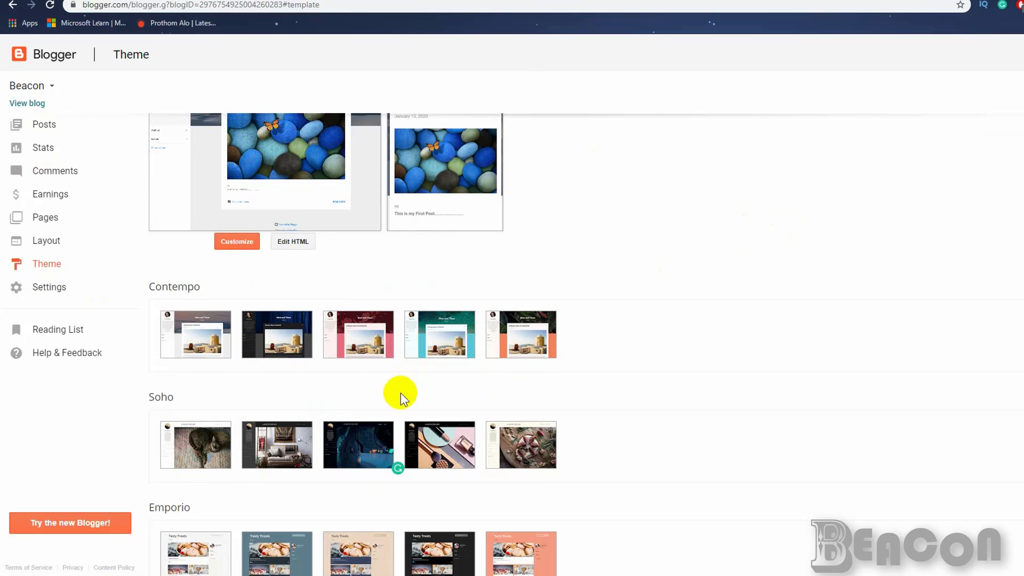
scroll(400, 395, down, 2)
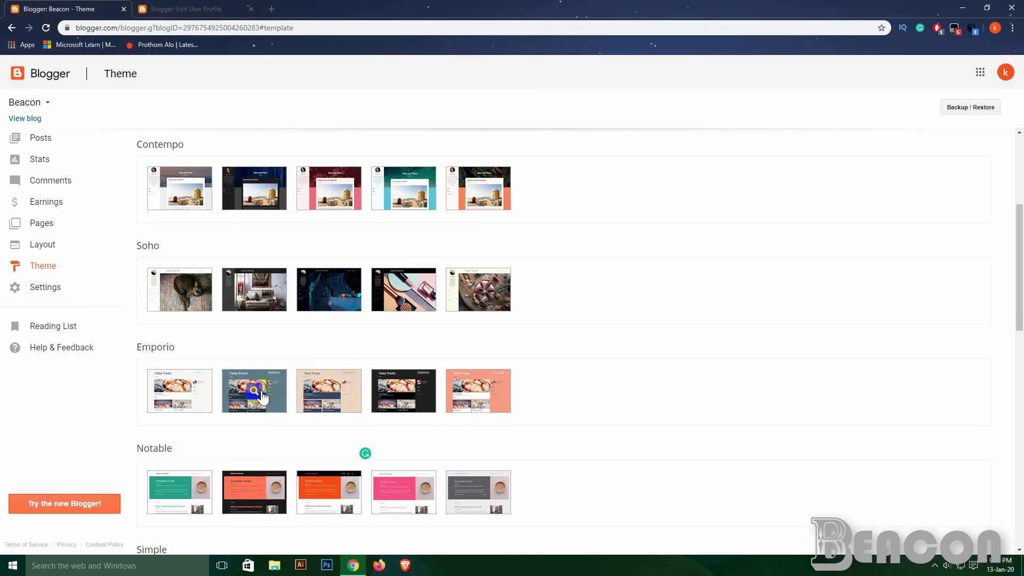
scroll(263, 397, down, 2)
scroll(227, 275, up, 1)
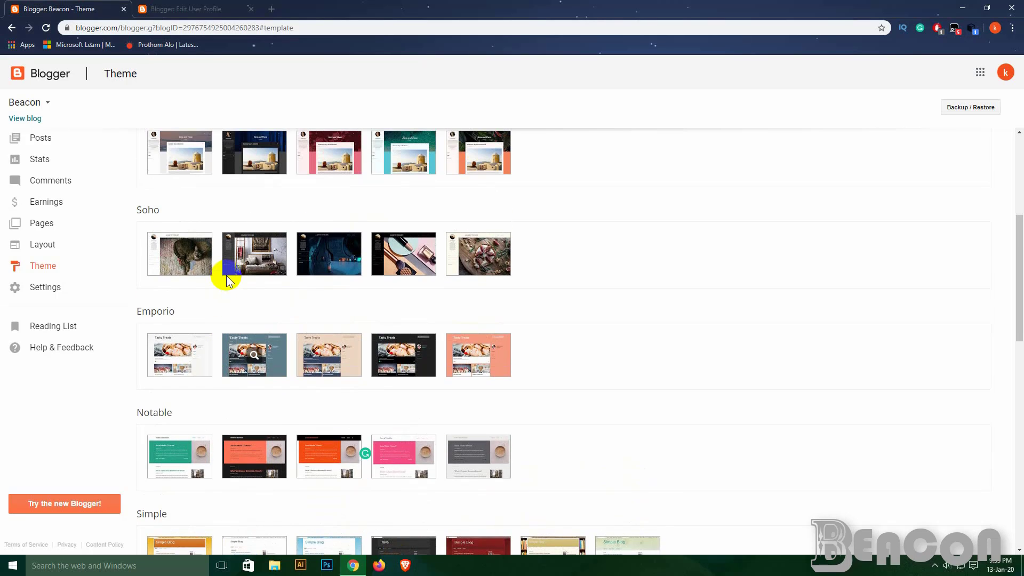
scroll(226, 275, up, 1)
scroll(191, 216, up, 1)
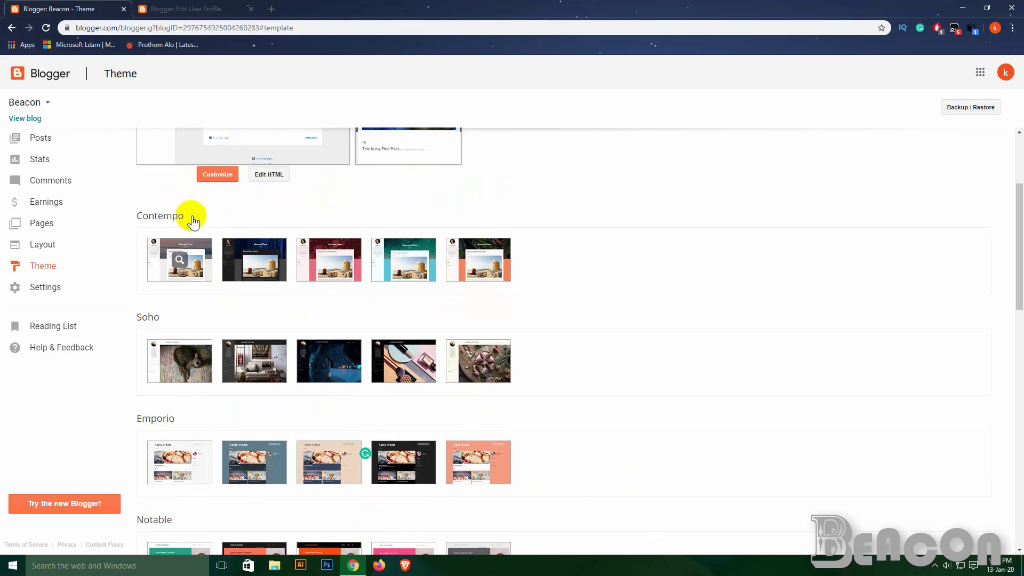
scroll(248, 216, up, 3)
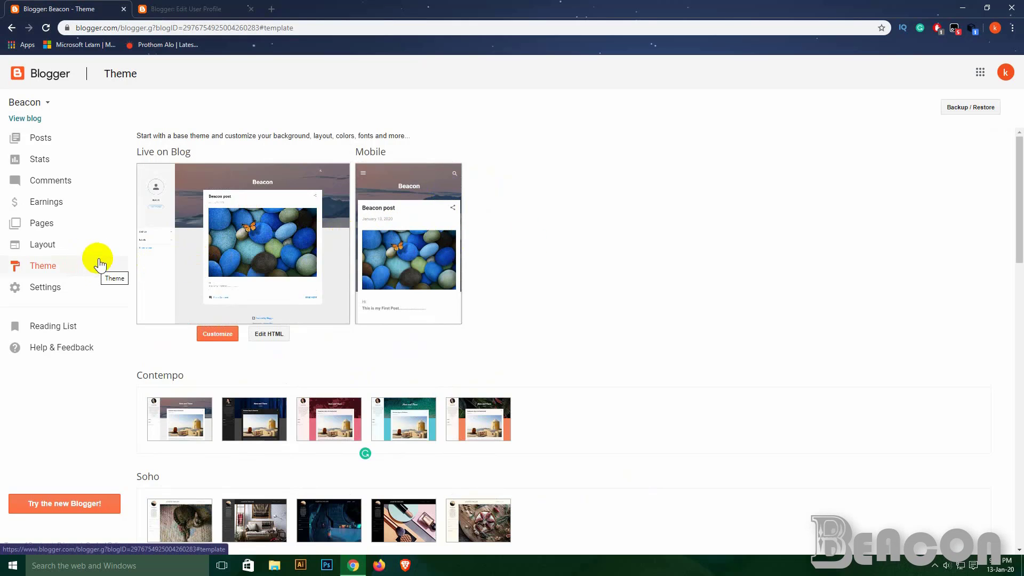
View the live Beacon blog and look through the published post from its title to the page footer.
click(25, 119)
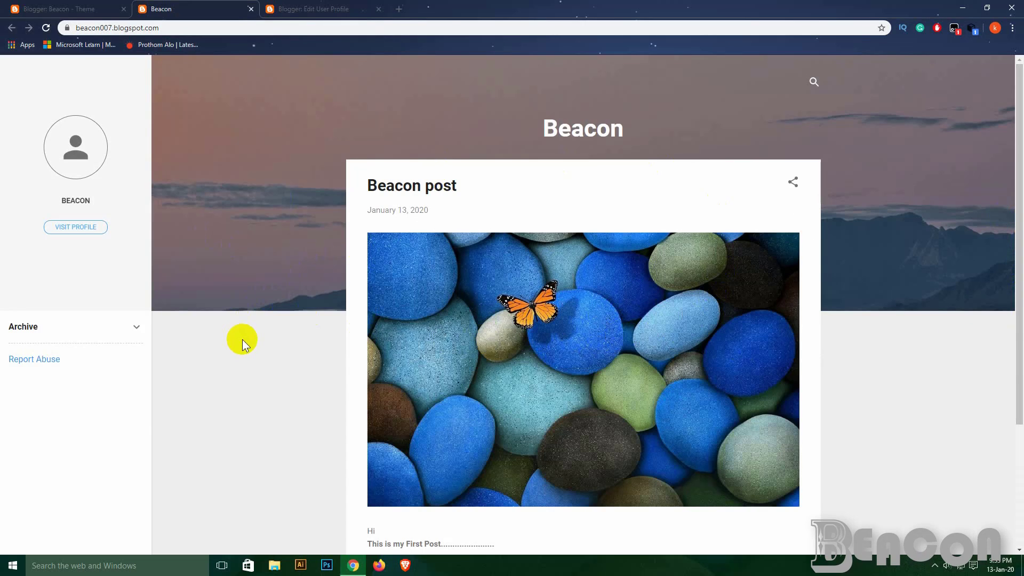
scroll(529, 361, down, 3)
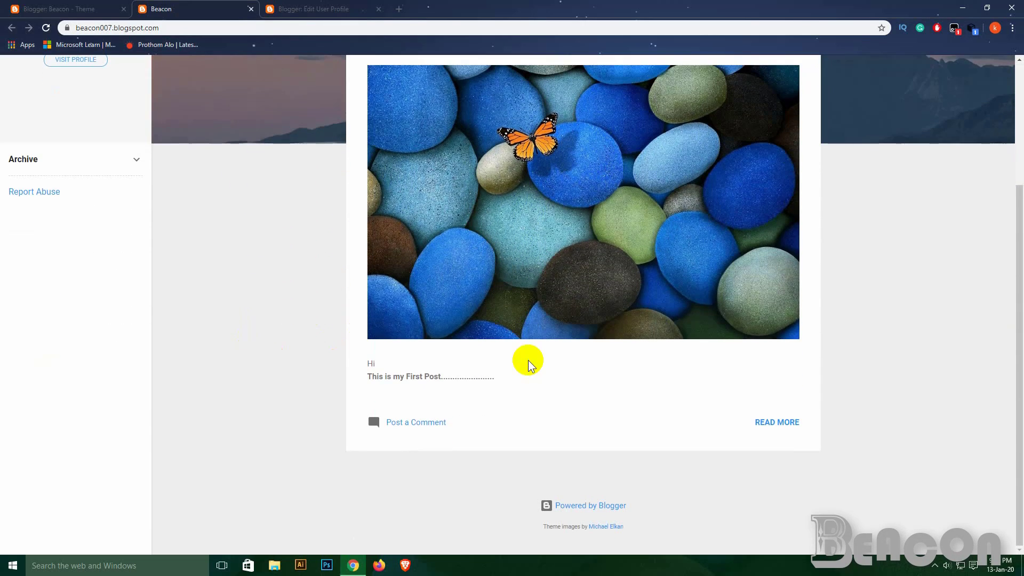
scroll(528, 360, up, 3)
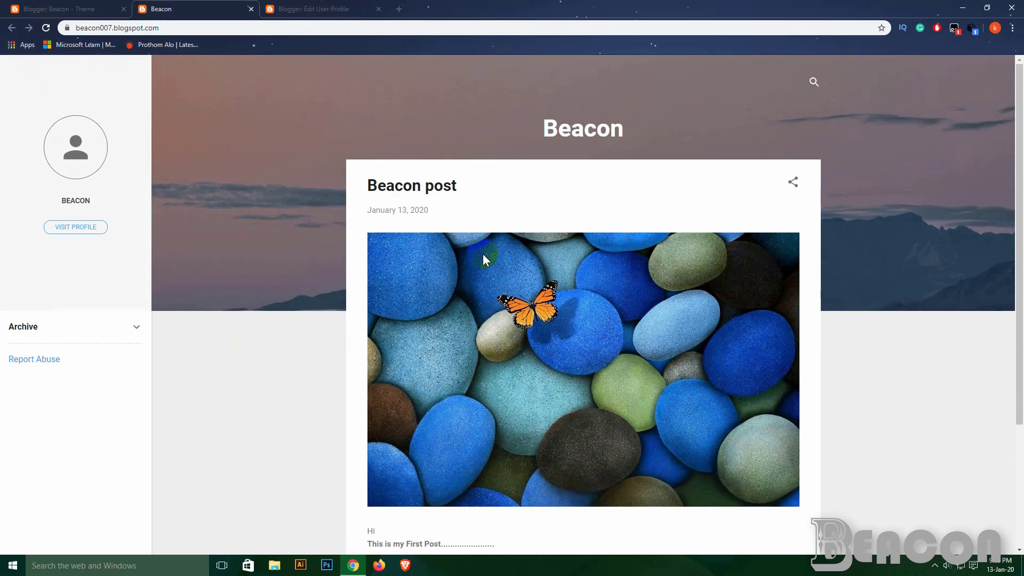
scroll(484, 259, down, 3)
scroll(484, 258, up, 2)
scroll(484, 259, up, 1)
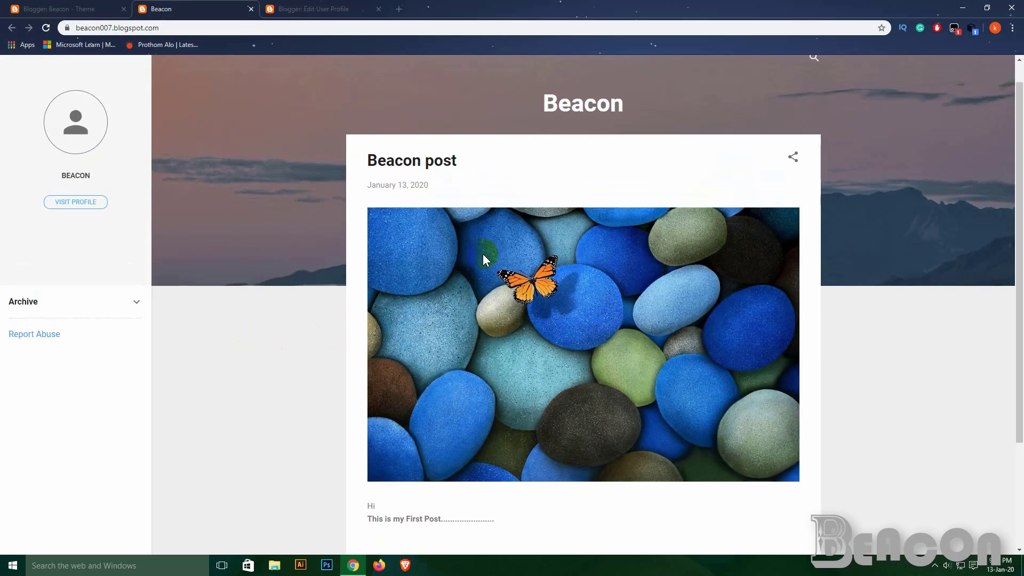
scroll(484, 259, down, 3)
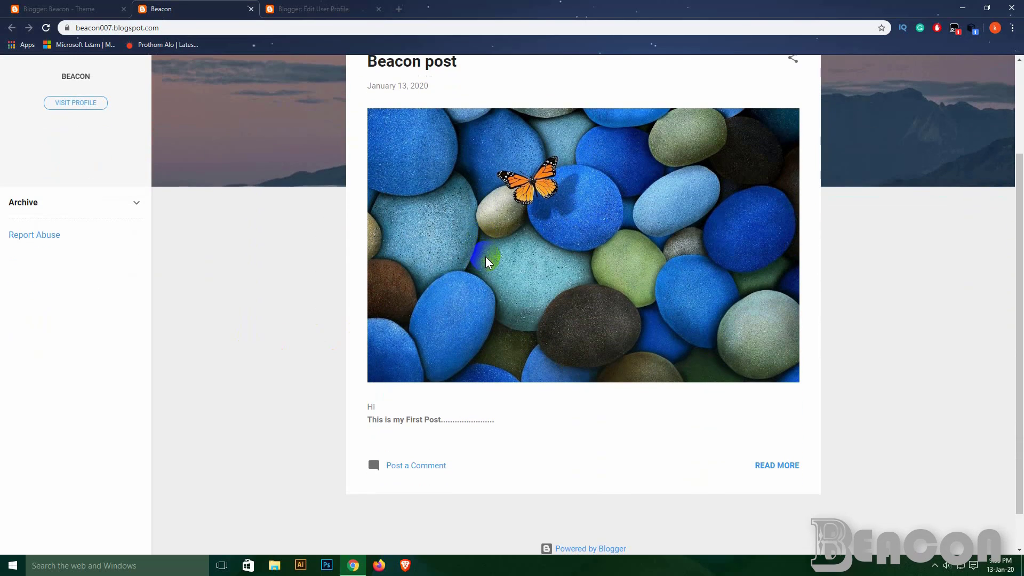
scroll(572, 350, up, 2)
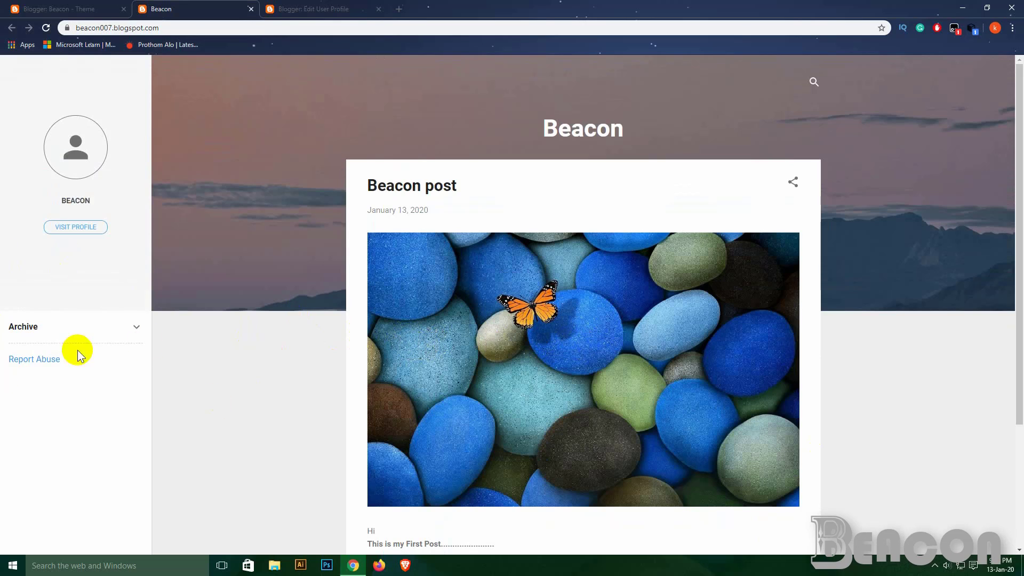
Copy the blog address beacon007.blogspot.com and load it in a new browser tab.
click(171, 28)
drag(180, 29, 70, 26)
click(113, 30)
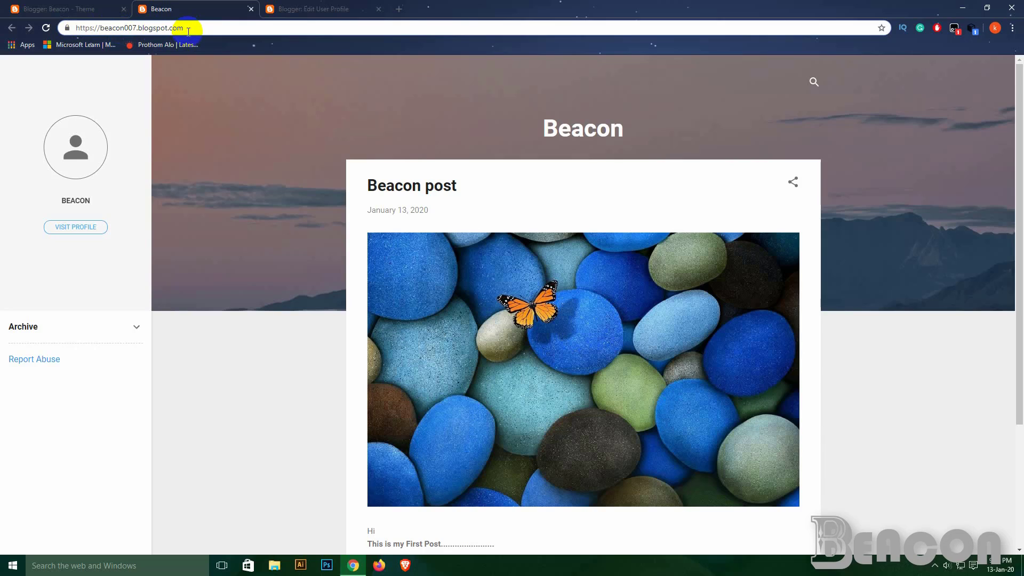
drag(188, 31, 100, 31)
key(ctrl+c)
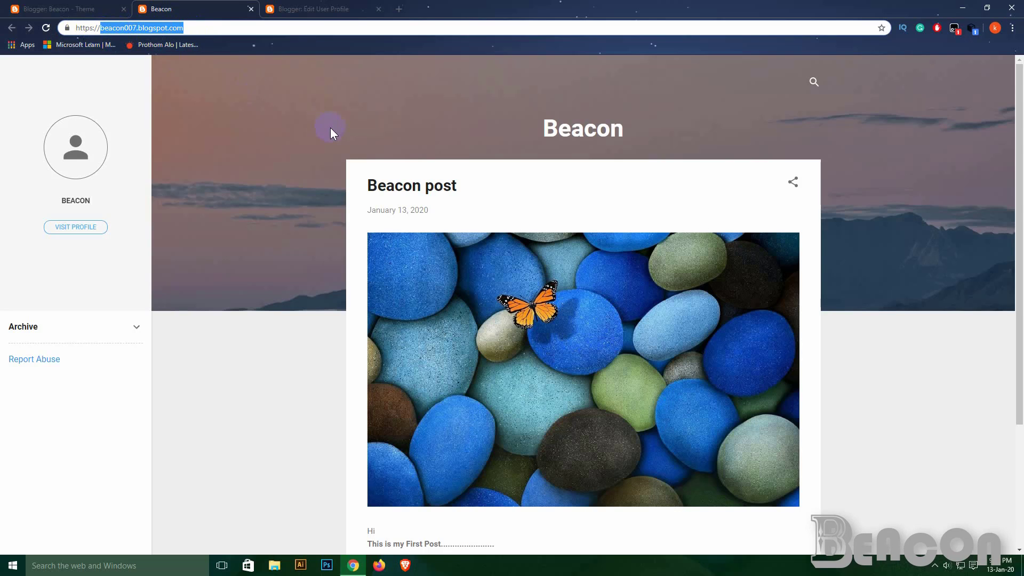
click(399, 10)
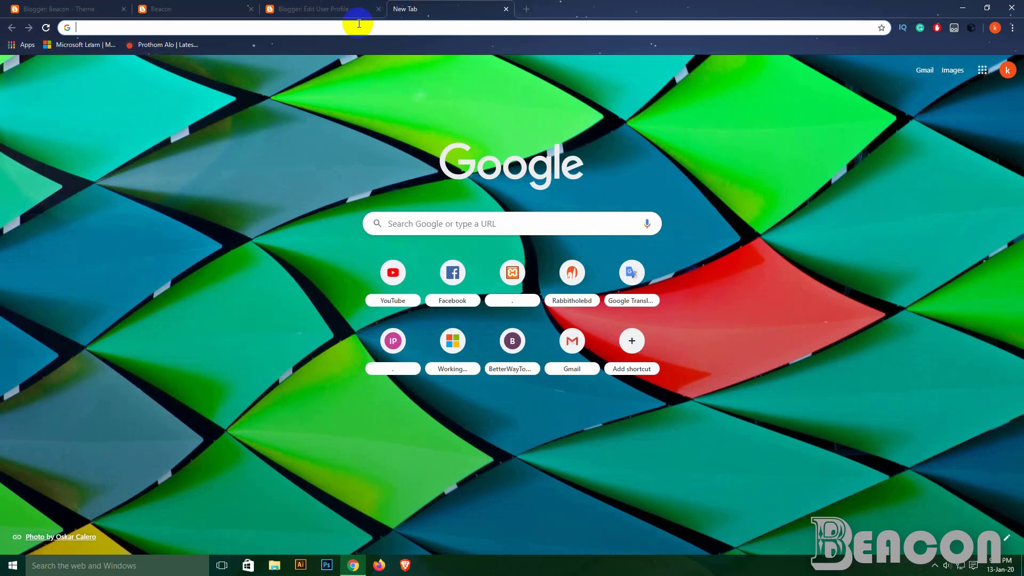
key(ctrl+v)
key(Return)
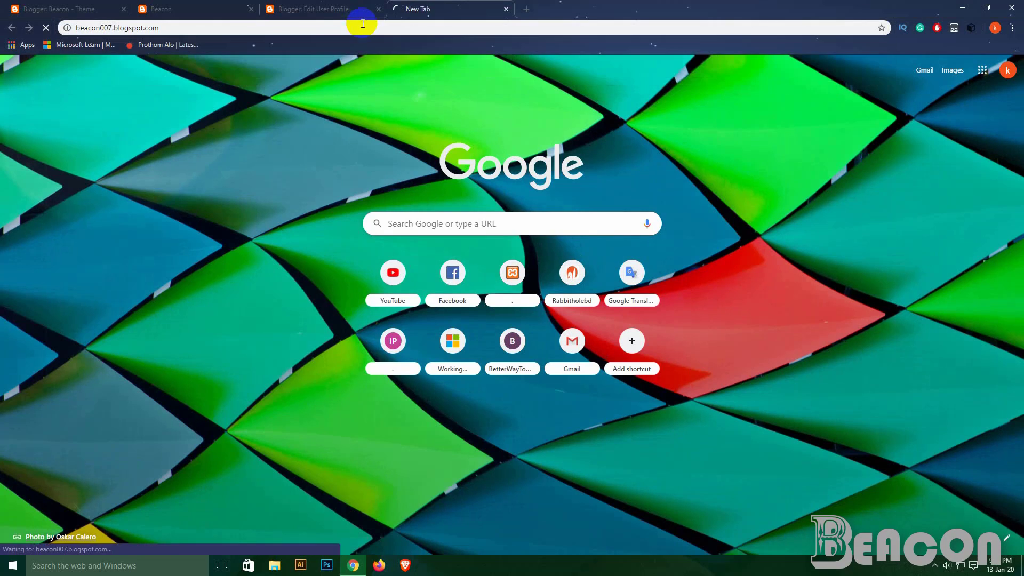